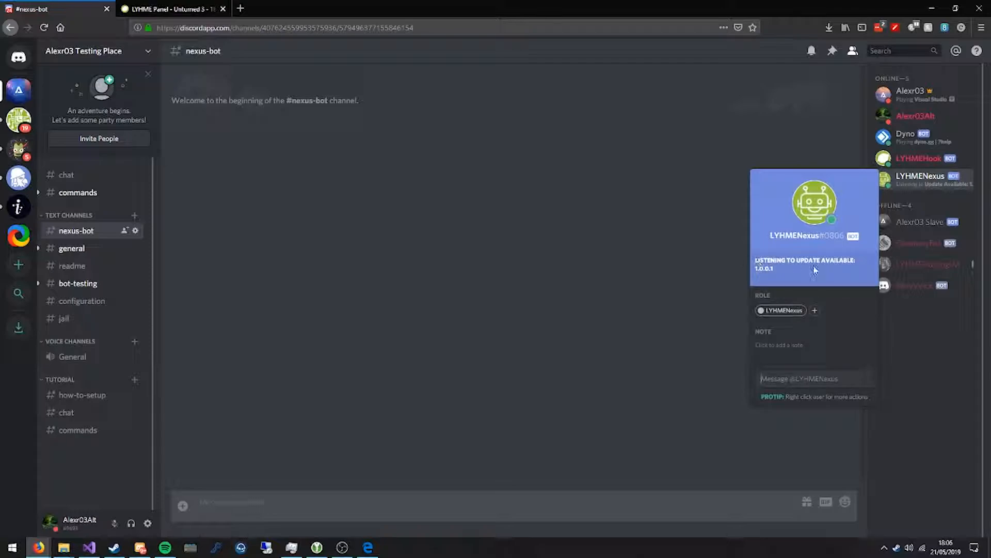
Switch to the LYHME Panel and open the LYHME Nexus bot invitation from the Unturned 3 game service.
click(383, 298)
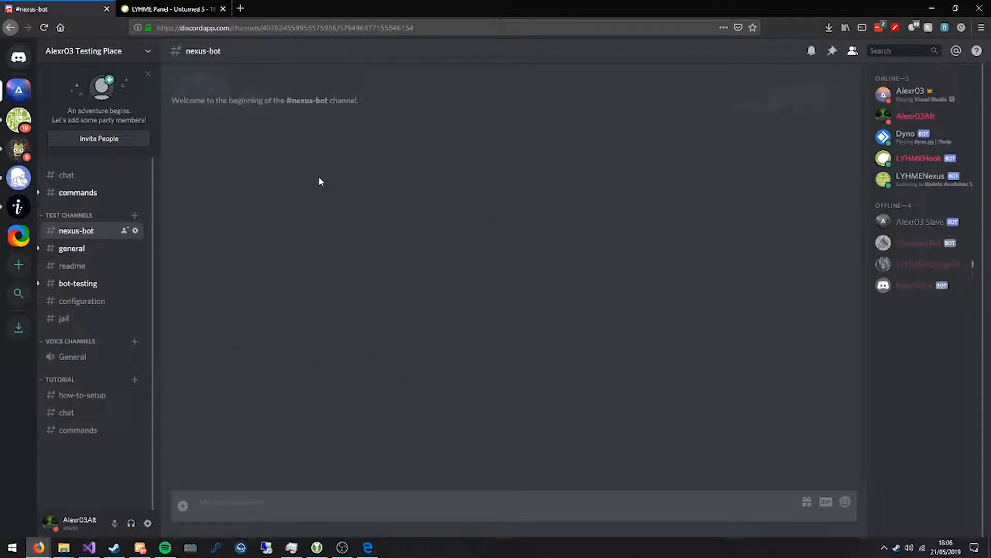
click(175, 9)
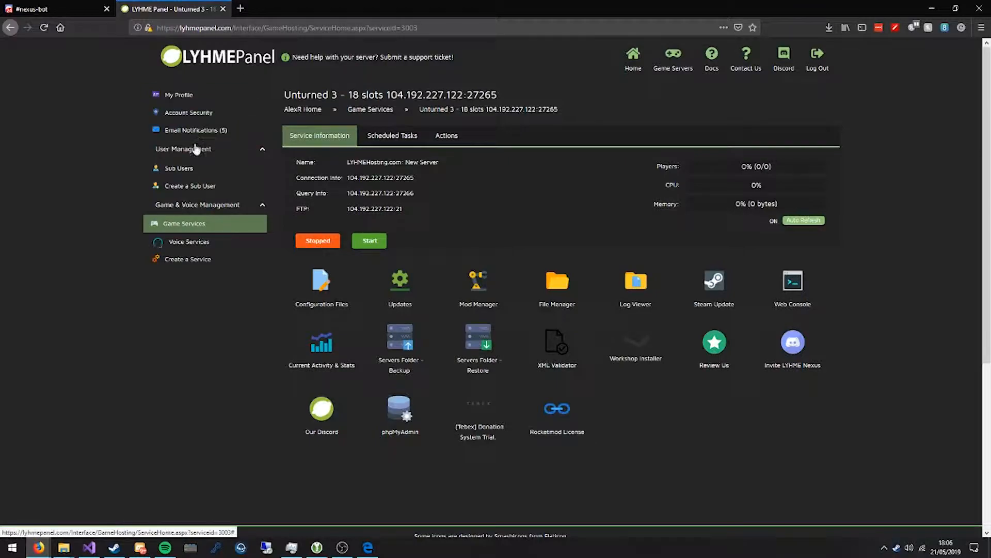
click(197, 230)
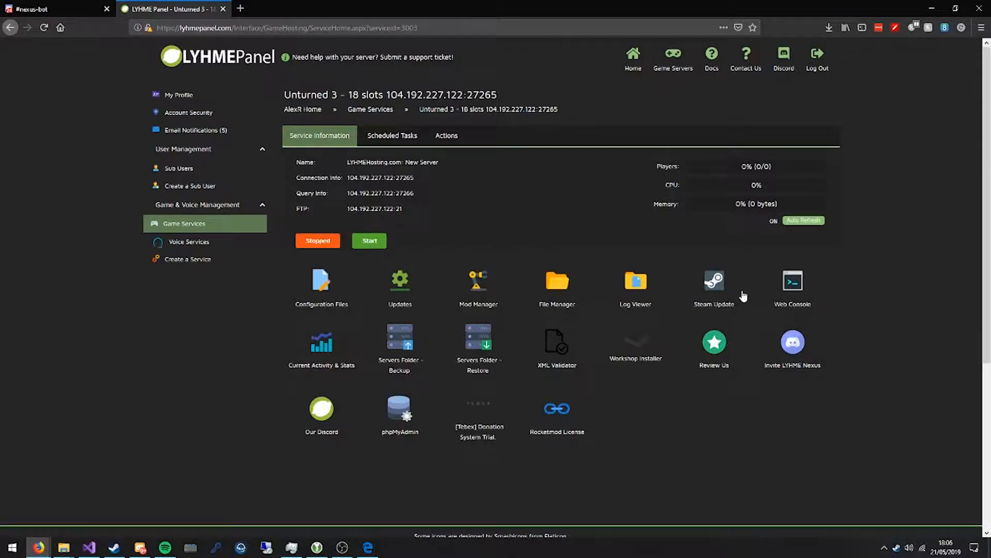
click(794, 349)
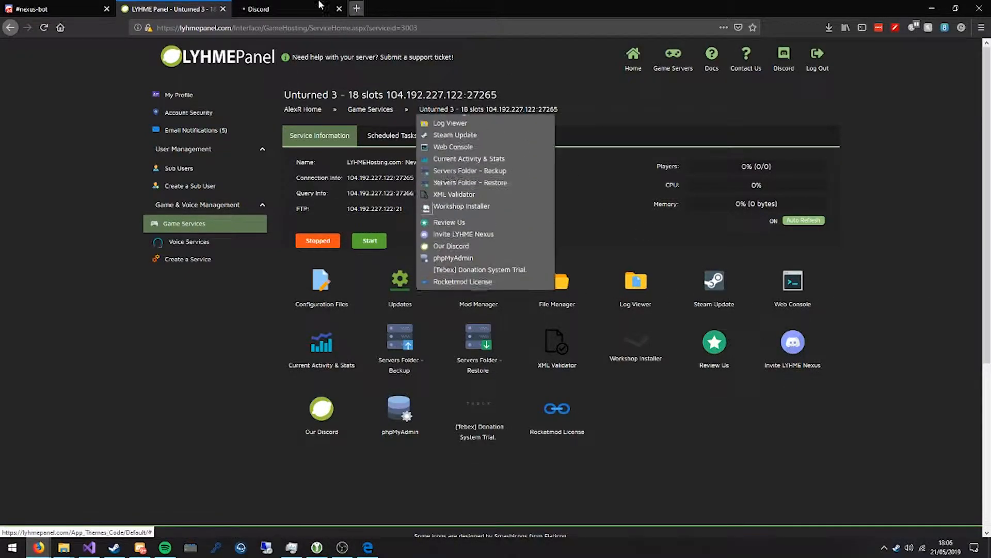
Authorize the LYHMENexus bot on the Testing Place server with the Administrator permission, closing the authorization page when done.
click(444, 278)
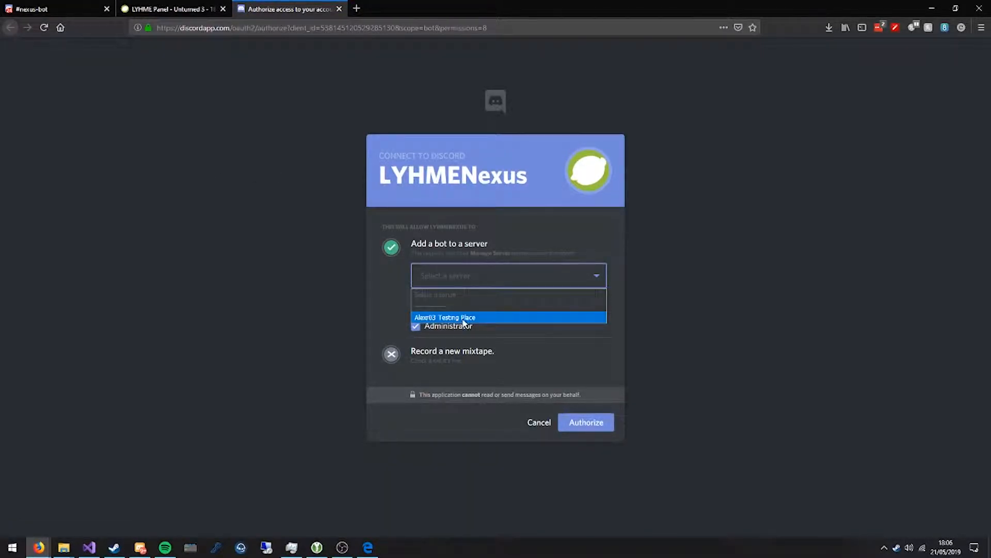
click(500, 318)
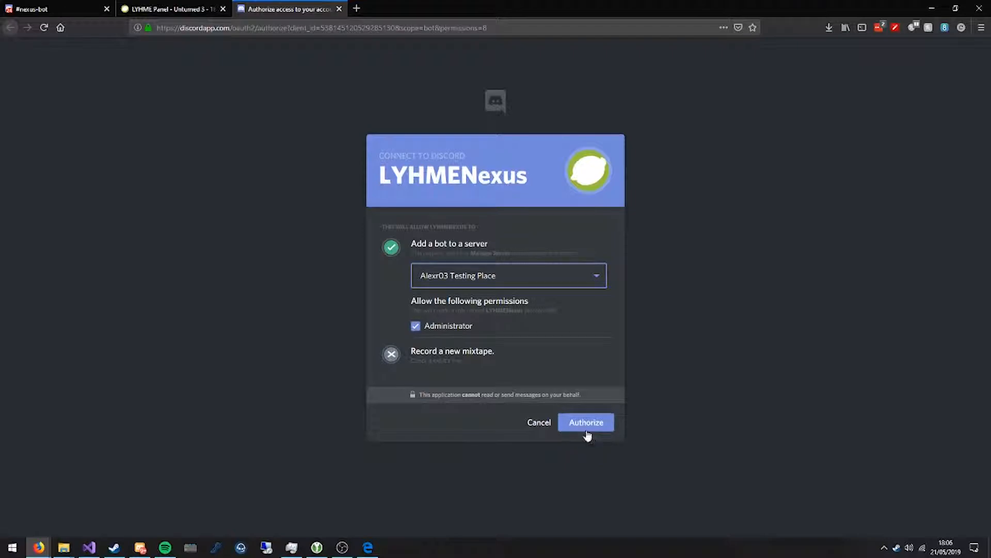
click(587, 429)
click(440, 333)
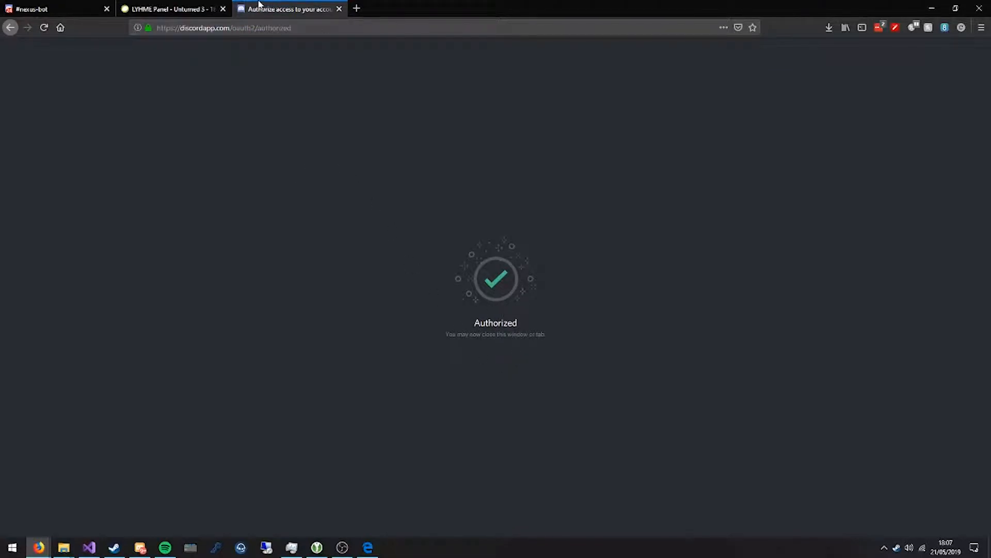
middle_click(254, 4)
Return to the nexus-bot channel in Discord, check the LYHMENexus bot's profile and send the command ";link".
click(57, 4)
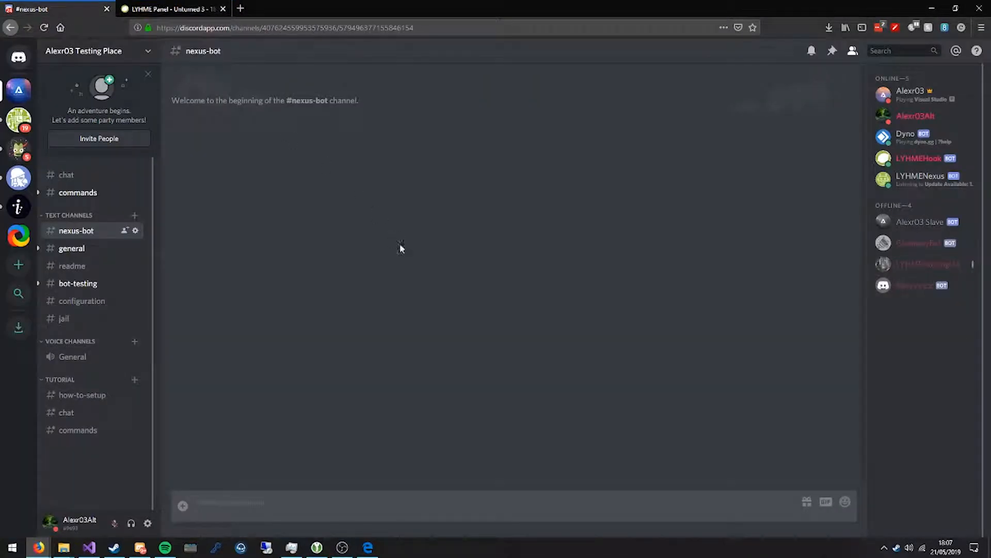
click(934, 191)
click(612, 115)
text(.link)
key(Return)
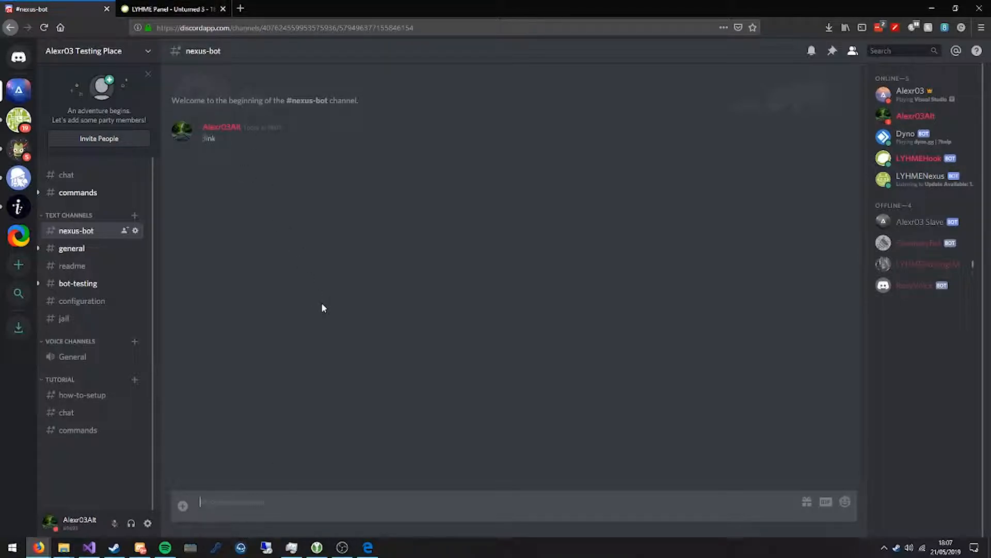
drag(202, 182, 402, 181)
click(262, 191)
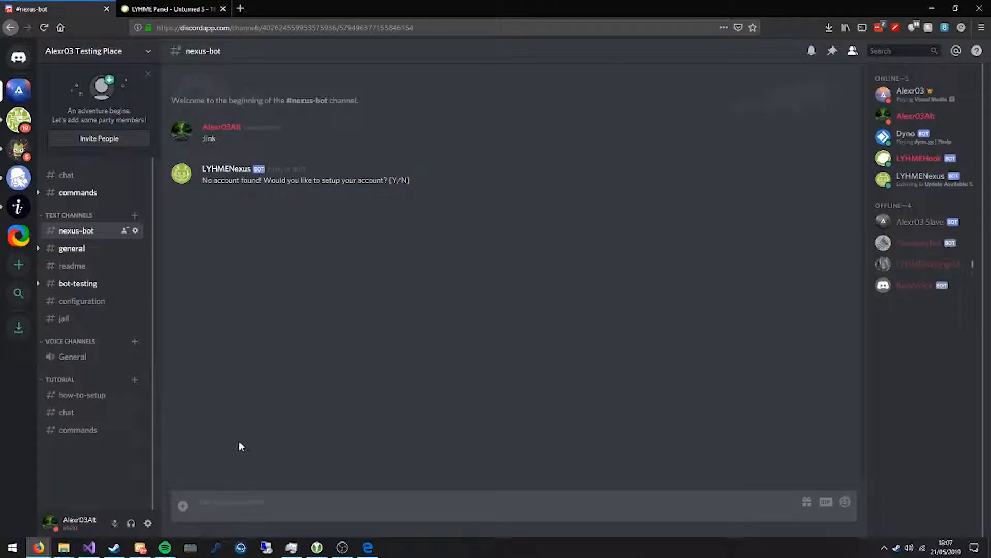
Answer "y" to the bot's question about setting up the account.
text(y)
key(Return)
drag(271, 254, 238, 257)
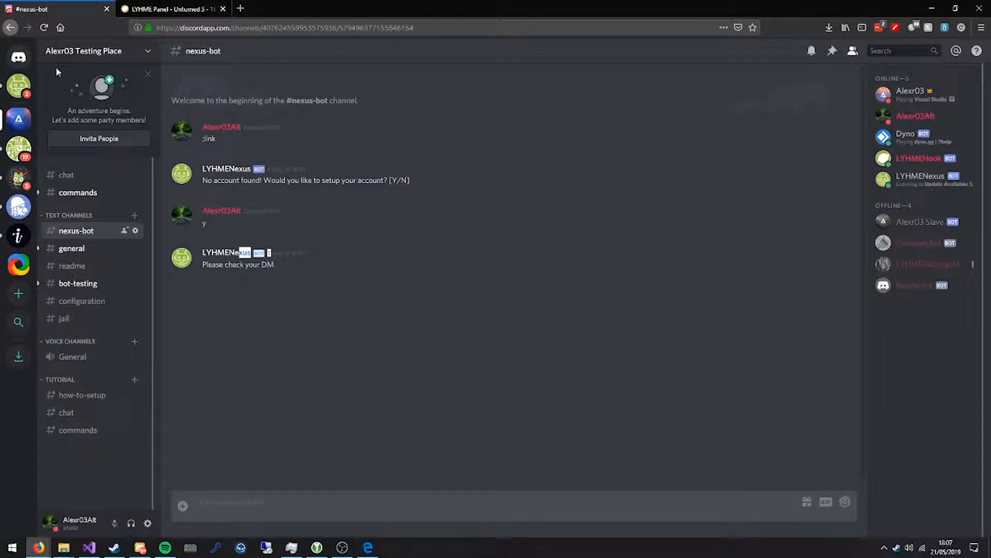
Open the direct message from LYHMENexus and send the LYHME Panel username.
click(19, 85)
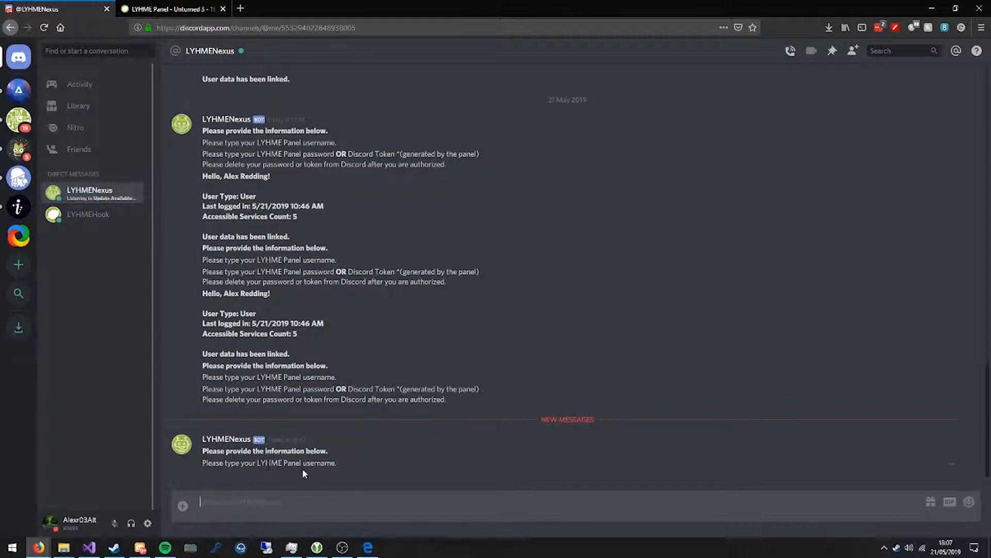
text(AlexR)
key(Return)
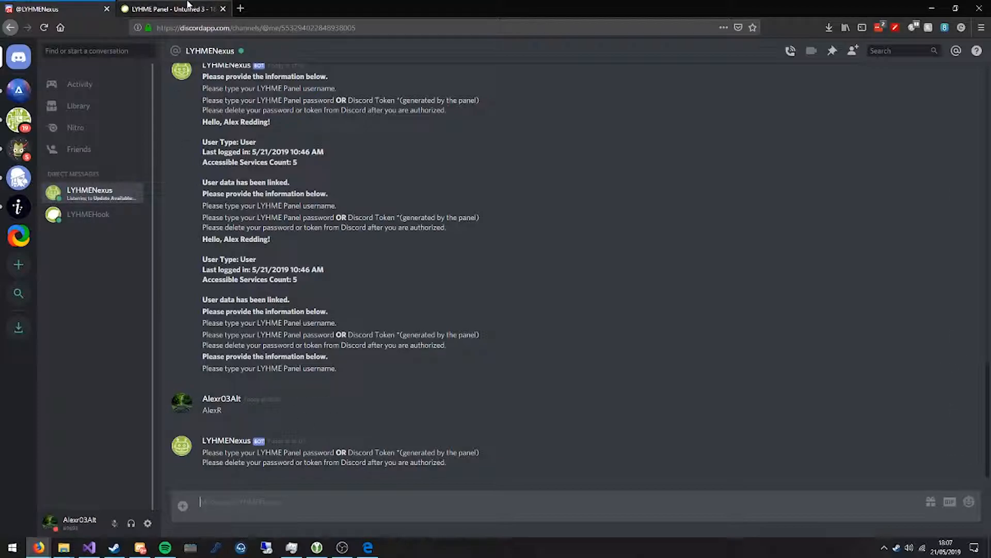
Generate a one-use Discord login token among the game service's actions in the LYHME Panel and copy it.
click(188, 5)
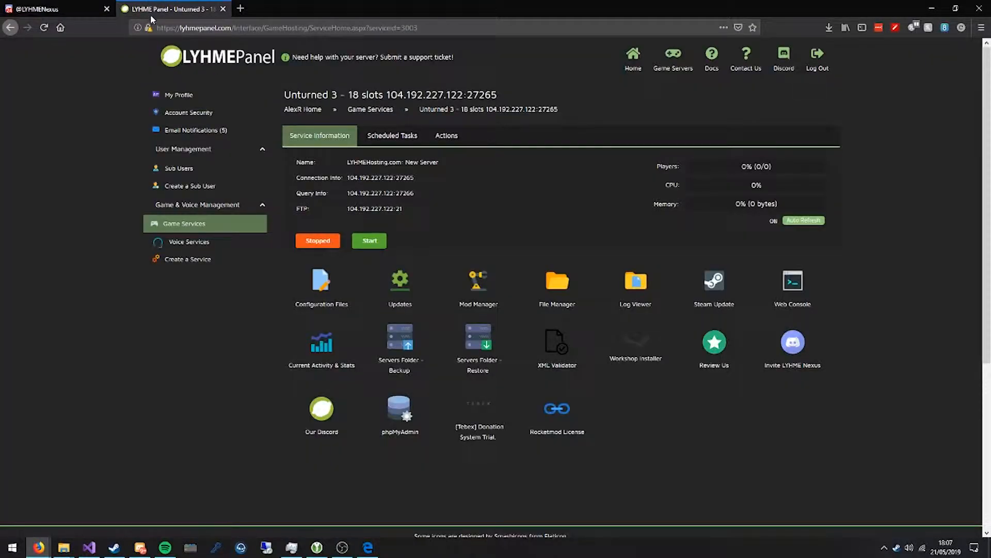
click(446, 135)
click(321, 251)
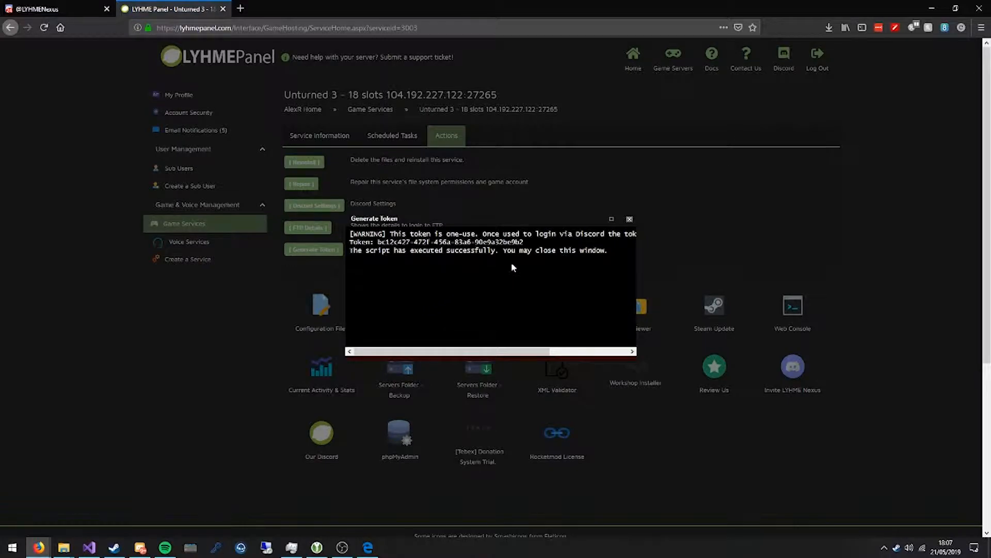
drag(524, 241, 381, 241)
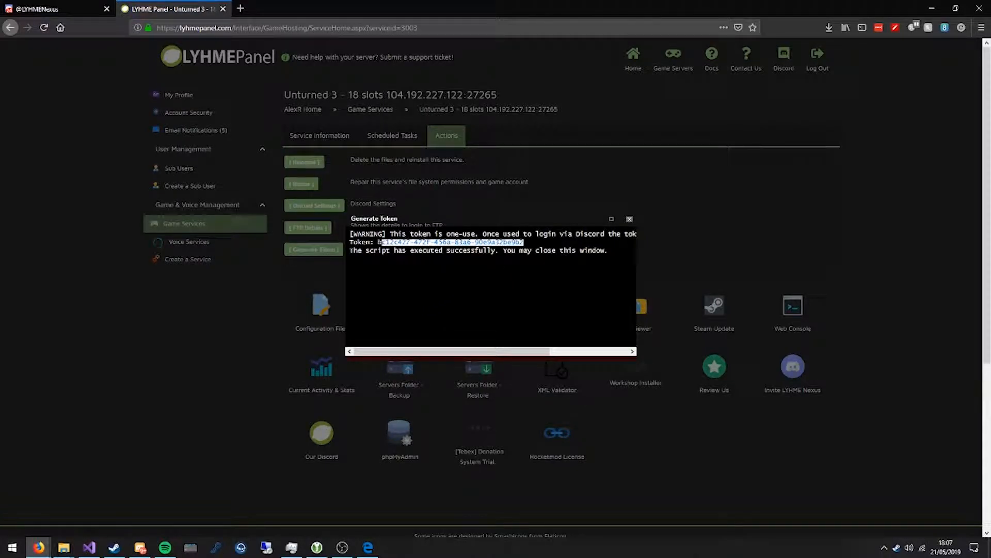
key(ctrl+c)
Paste the generated Discord token into the LYHMENexus direct message, send it and read the bot's reply.
click(57, 9)
key(ctrl+v)
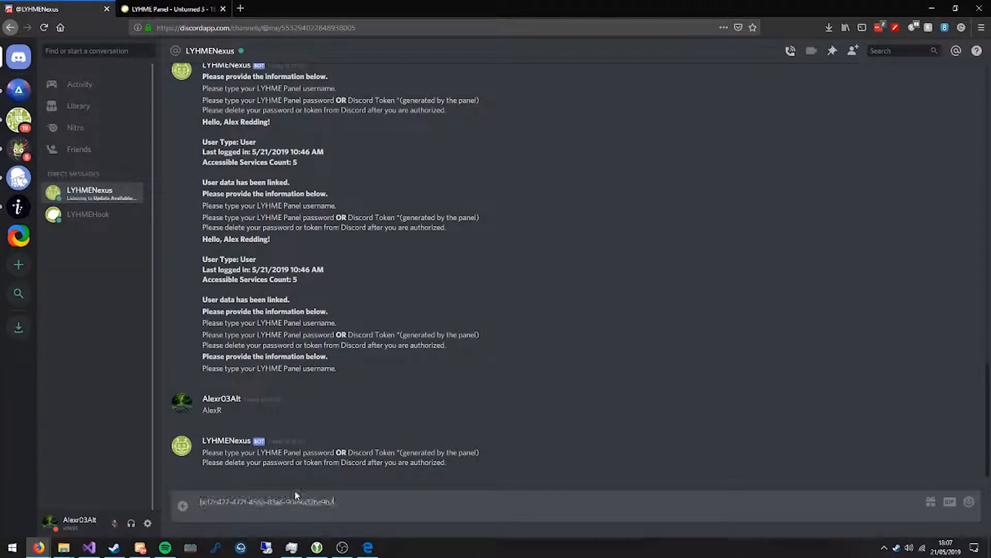
key(Return)
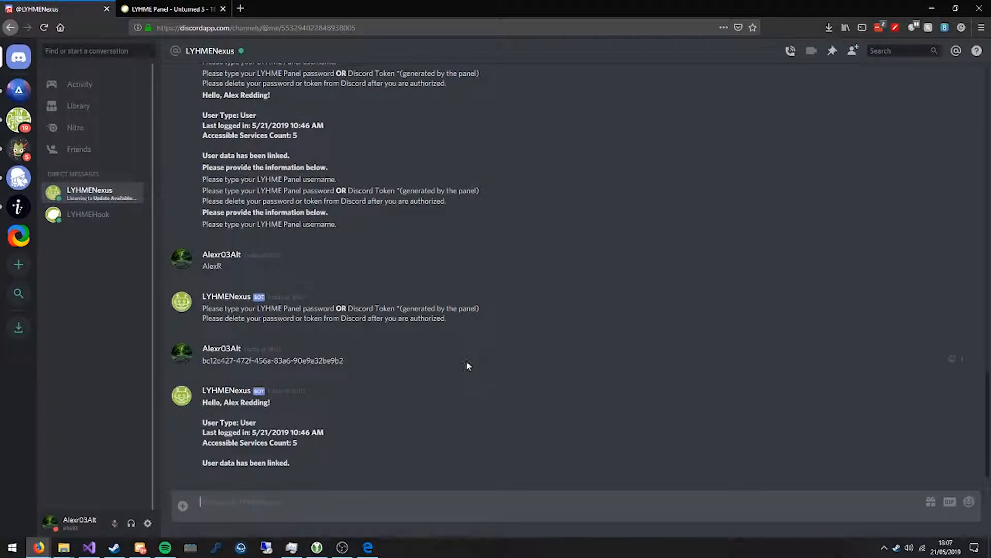
drag(203, 402, 287, 467)
click(266, 443)
Go back to the nexus-bot channel and reply "1" to link the LYHMEHosting.com: New Server game server.
click(19, 94)
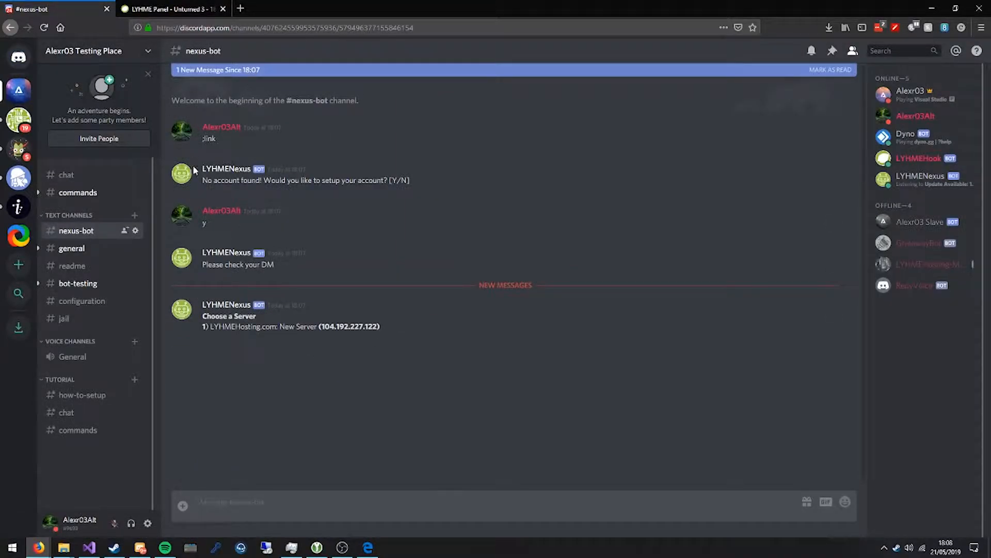
drag(207, 315, 250, 397)
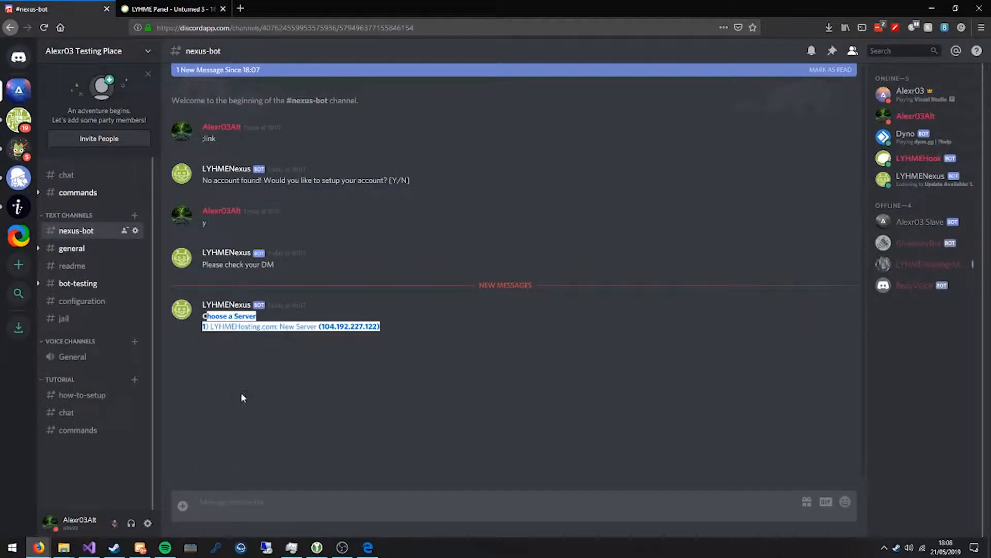
click(278, 330)
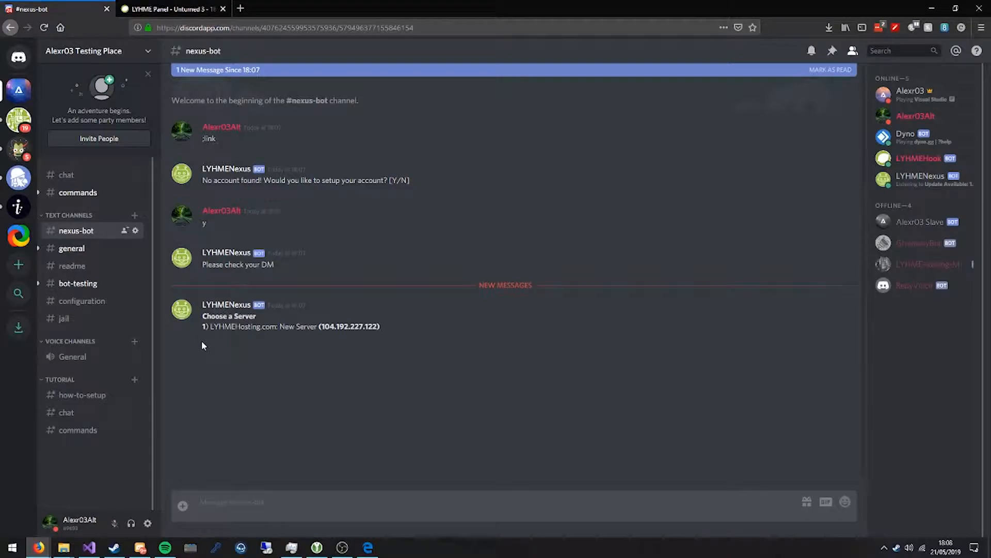
text(1)
key(Return)
drag(202, 371, 435, 371)
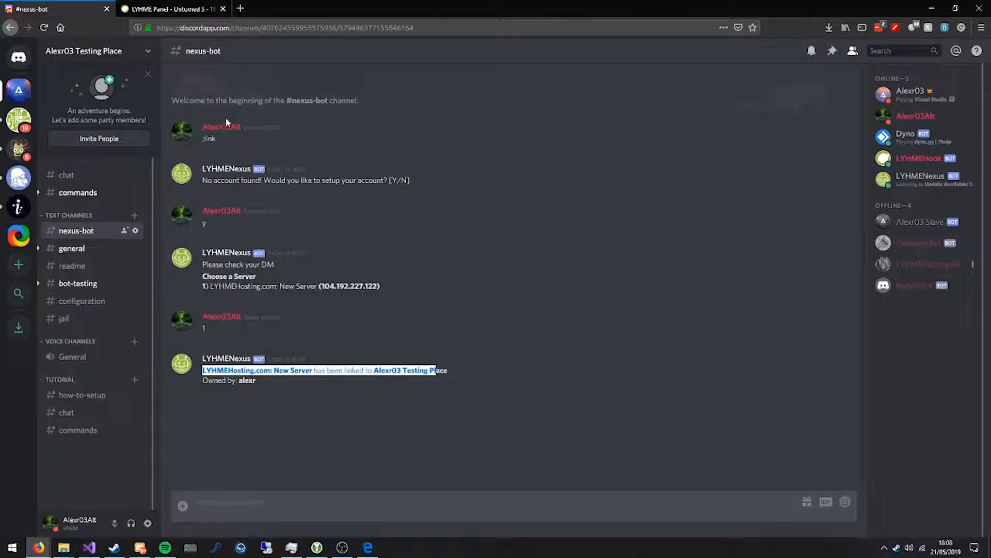
Send the command ";service" in the nexus-bot channel to bring up the server's action list.
click(256, 503)
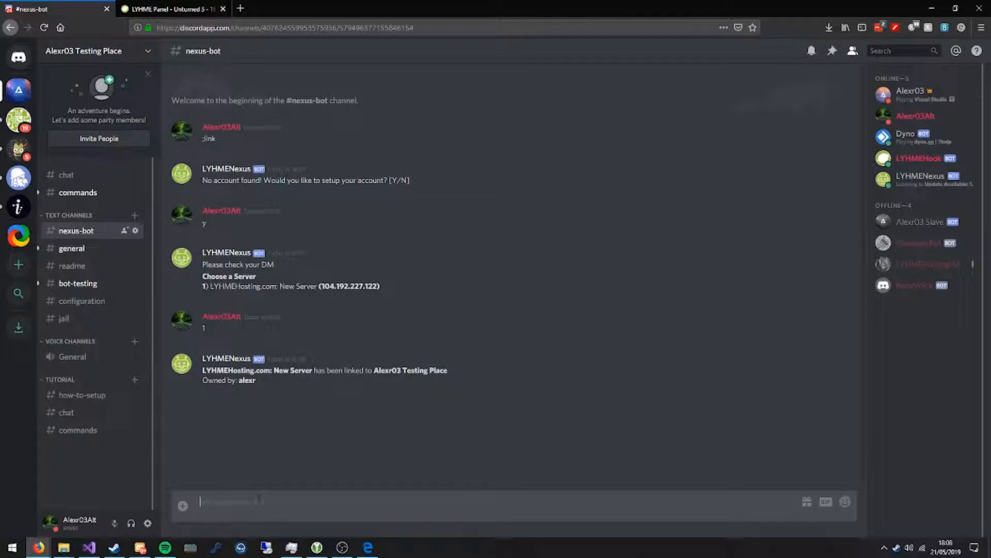
text(;service)
key(Return)
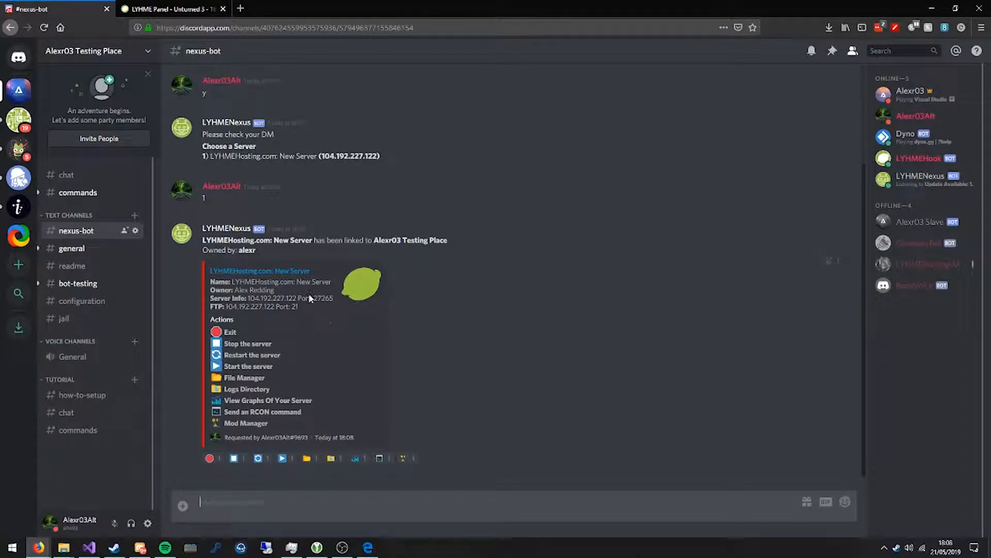
Close the token window in the LYHME Panel and check the service information before returning to Discord.
click(202, 6)
click(630, 219)
click(341, 137)
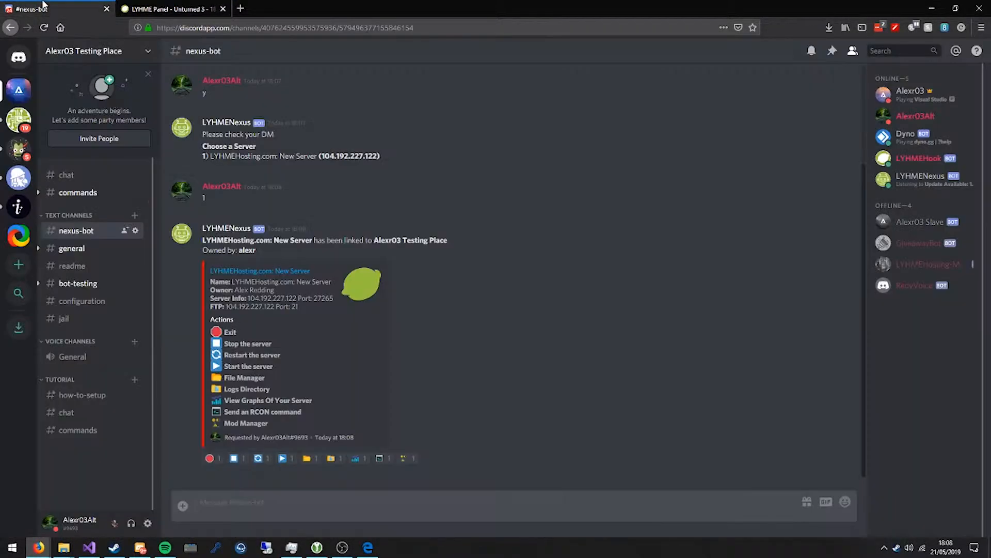
click(62, 8)
Start the server through the bot's start reaction and check its status in the LYHME Panel.
click(284, 459)
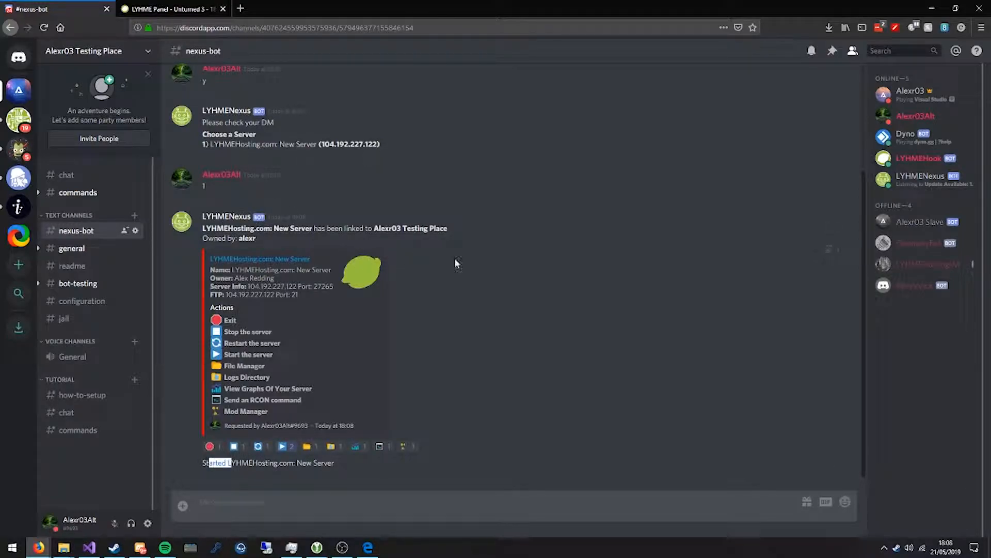
click(174, 7)
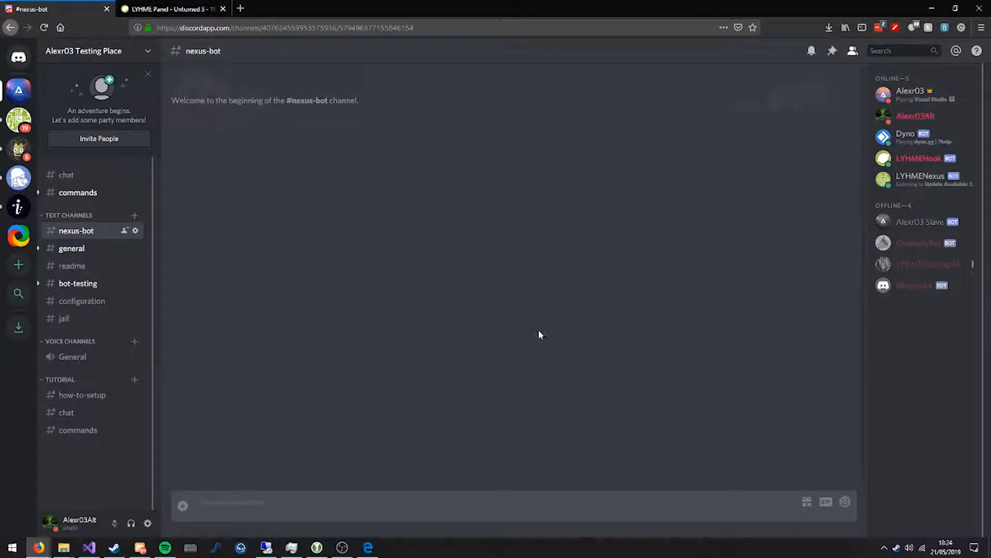
click(168, 9)
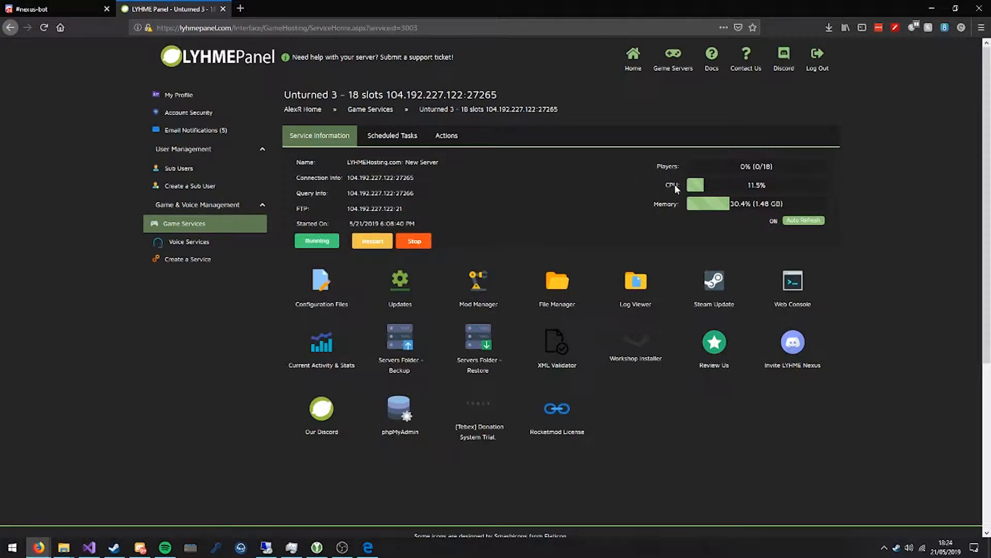
Send ";service" again in the nexus-bot channel and choose the reaction for viewing the server's graphs.
click(86, 7)
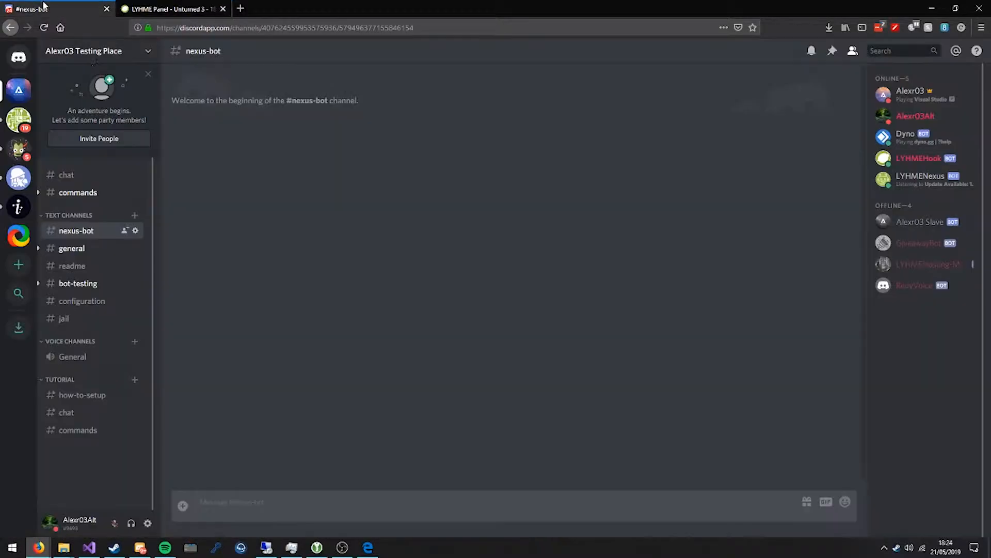
text(;service)
key(Return)
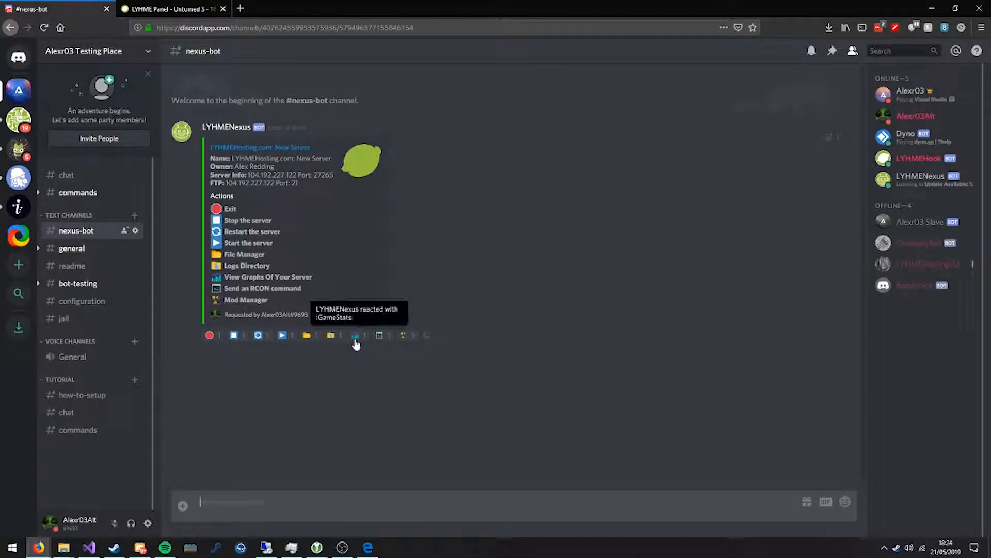
click(355, 338)
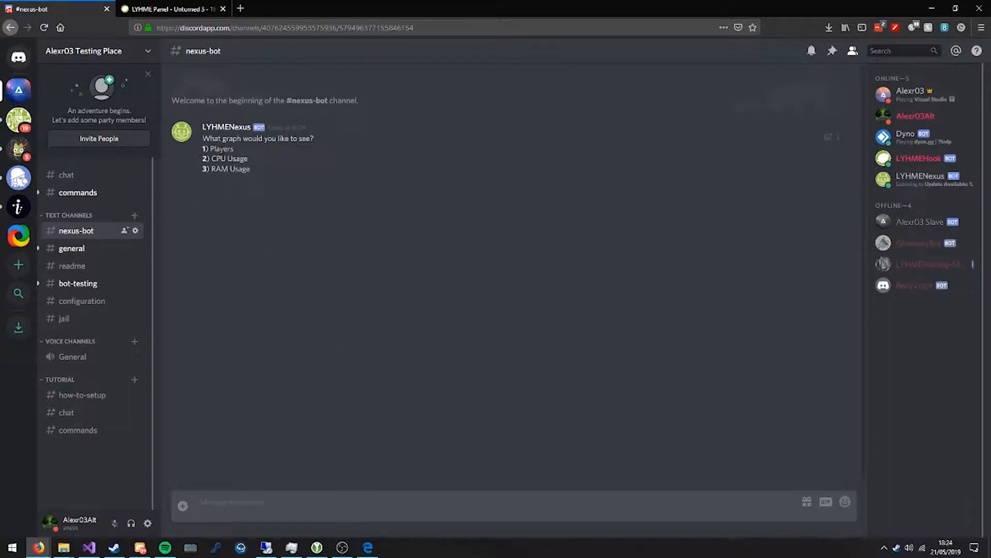
Reply "3" to request the RAM Usage graph and enlarge the returned image.
drag(202, 137, 262, 160)
click(241, 155)
text(3)
key(Return)
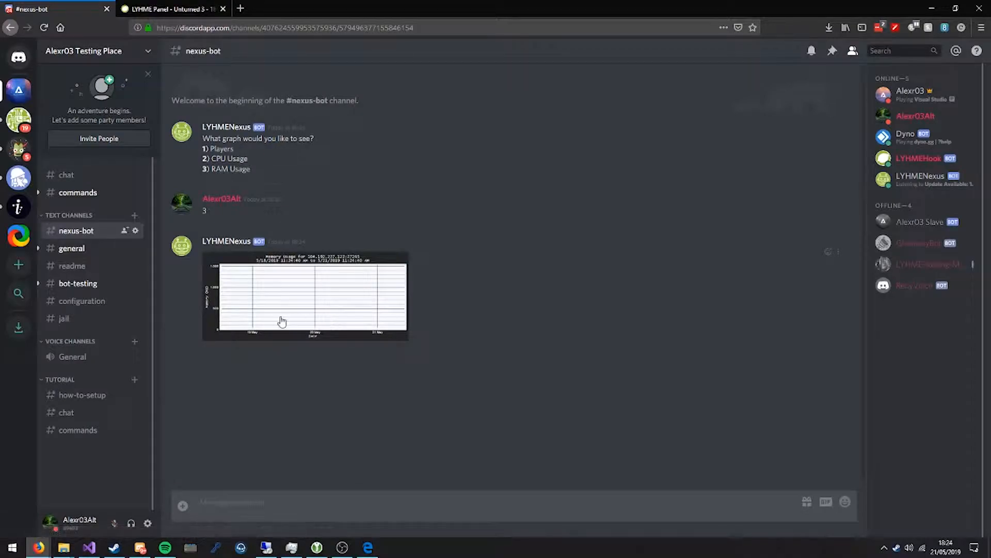
click(306, 318)
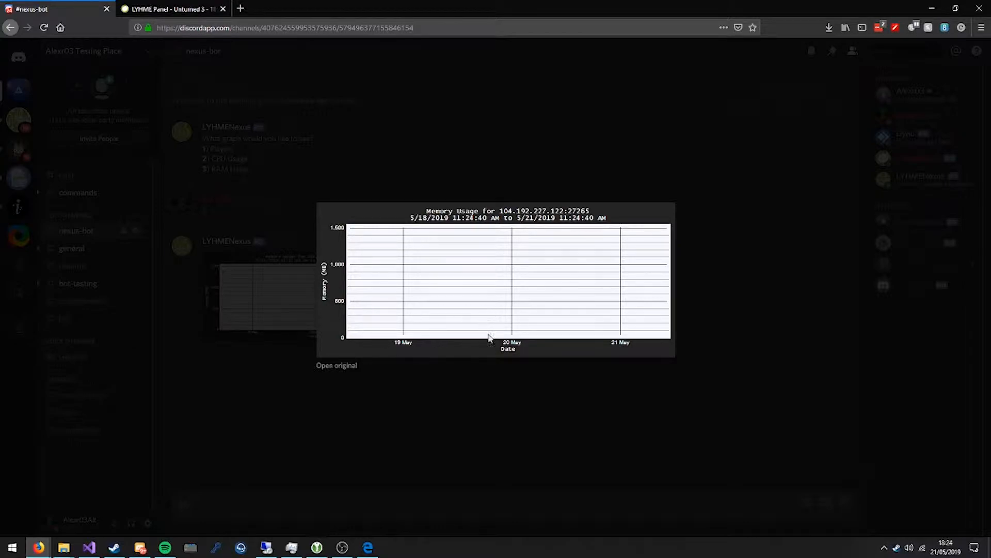
Close the enlarged graph, send ";service" in the nexus-bot channel and choose the File Manager reaction.
click(351, 146)
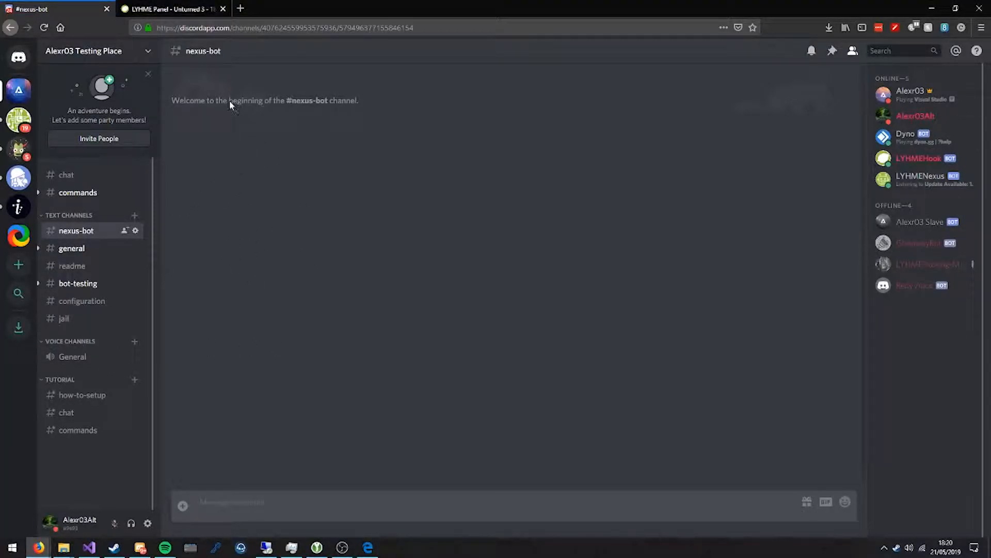
text(:server)
key(Return)
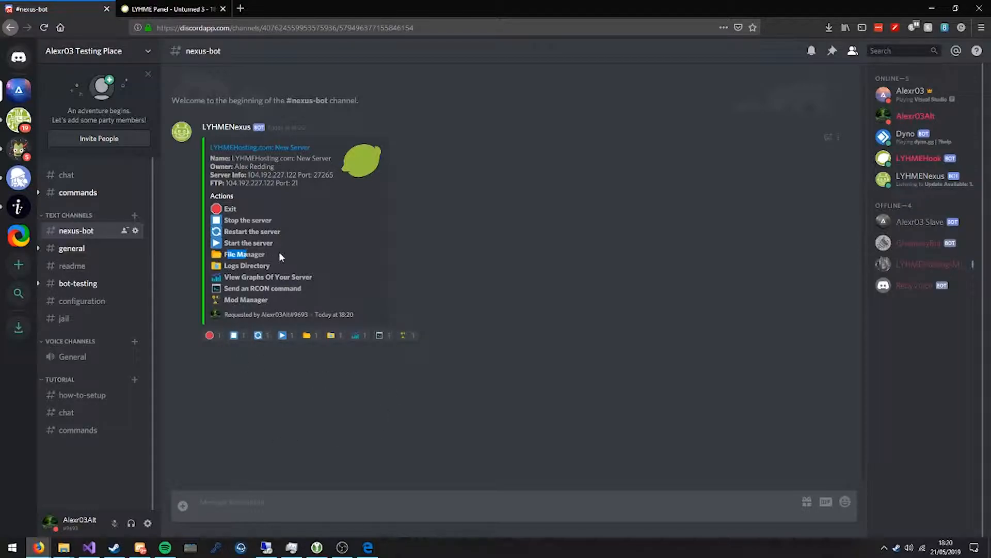
click(308, 335)
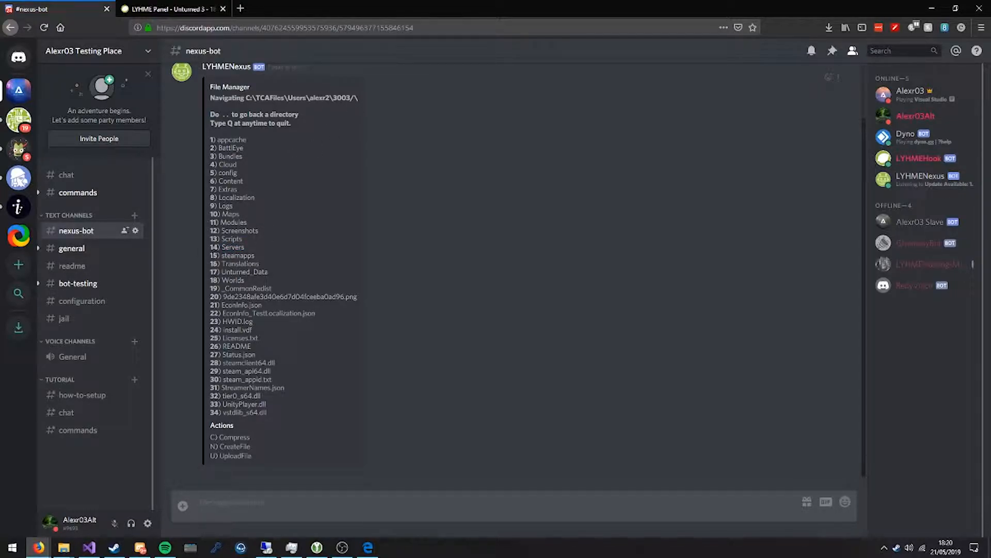
Reply "14", "1" and "8" to browse through the Servers and server folders and open WorkshopDownloadIDs.json.
text(14)
key(Return)
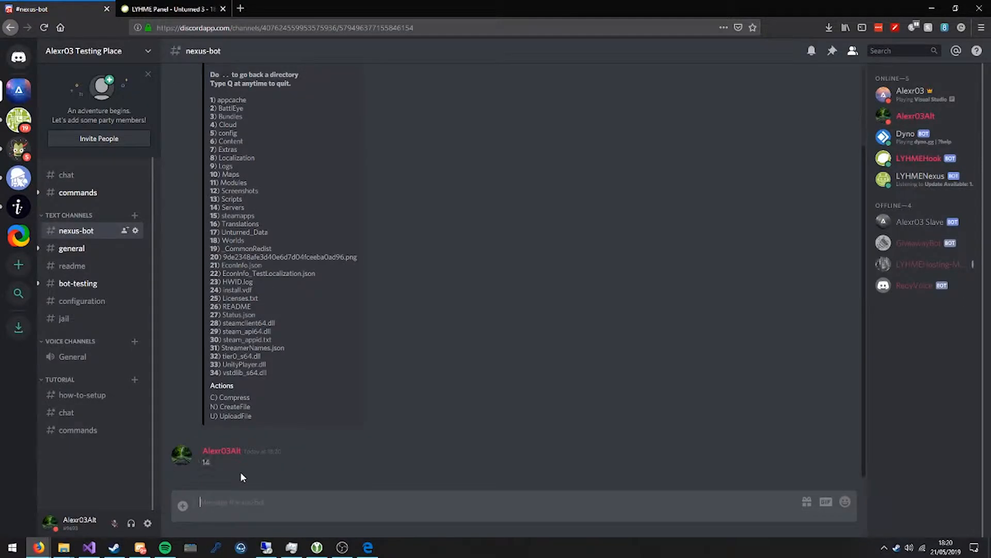
text(1)
key(Return)
drag(218, 269, 211, 269)
click(259, 505)
text(8)
key(Return)
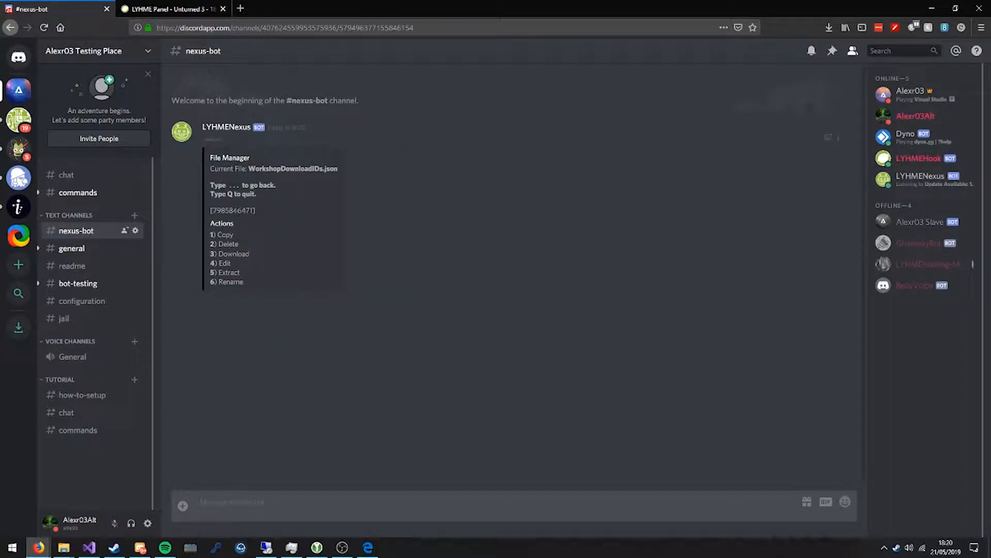
Choose the bot's Edit action for WorkshopDownloadIDs.json and open the returned attachment in Notepad++.
drag(264, 213, 208, 212)
click(275, 209)
text(3)
key(Return)
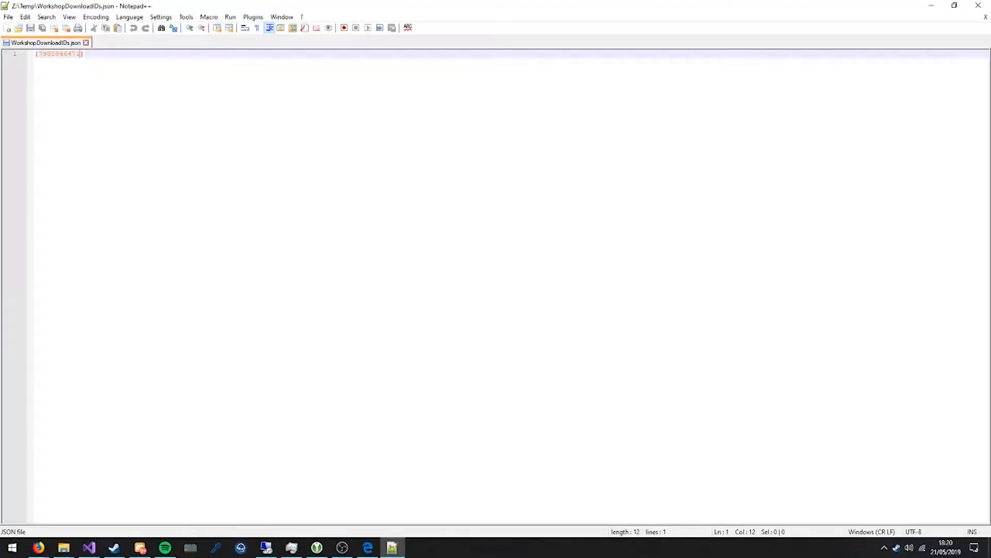
Add the IDs 777777777, 88888888 and 999999999 after the existing one in WorkshopDownloadIDs.json, save the file and close the editor.
text(, 7777777777, 88888888, 999999999)
key(ctrl+s)
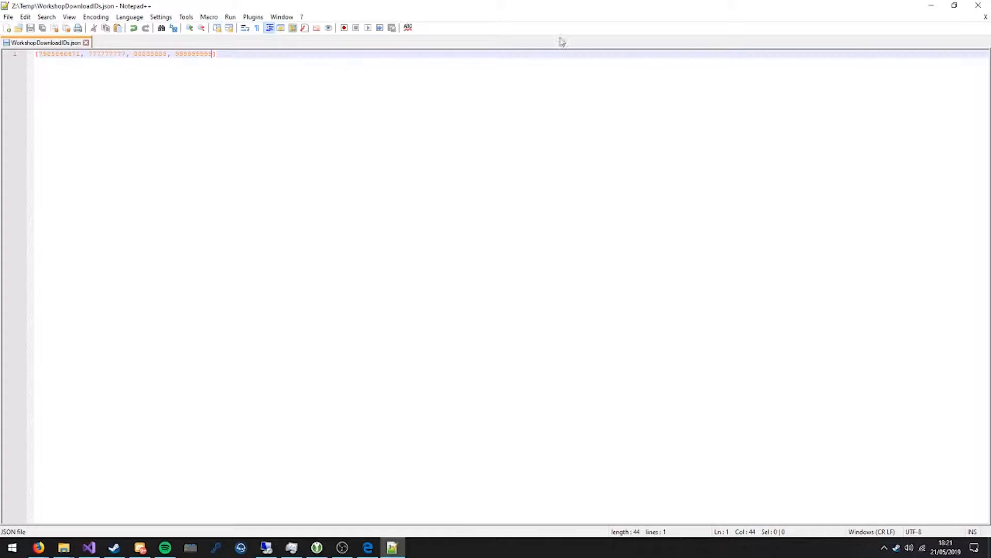
click(979, 5)
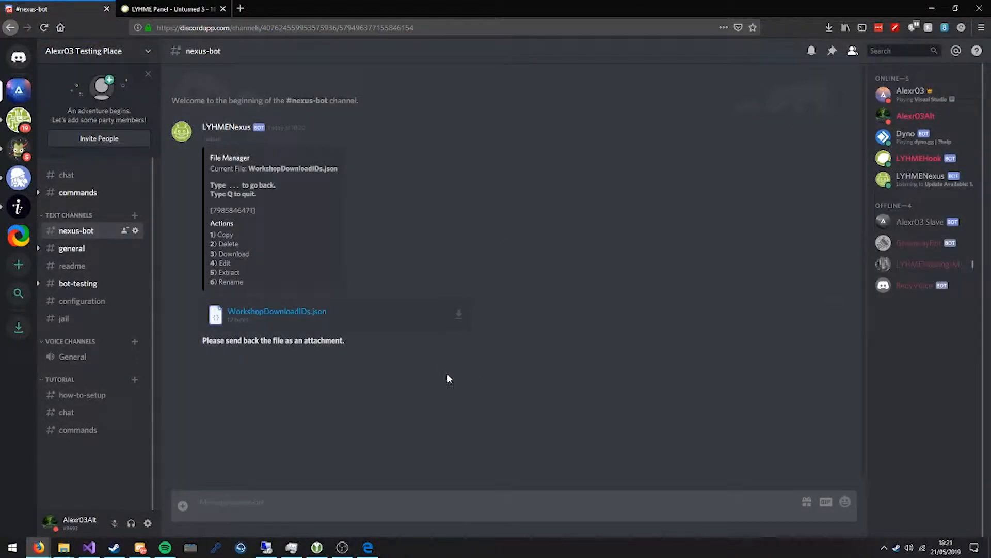
Send the edited WorkshopDownloadIDs.json back to the bot as an attachment and check the file contents in its File Manager message.
drag(0, 279, 560, 300)
click(606, 347)
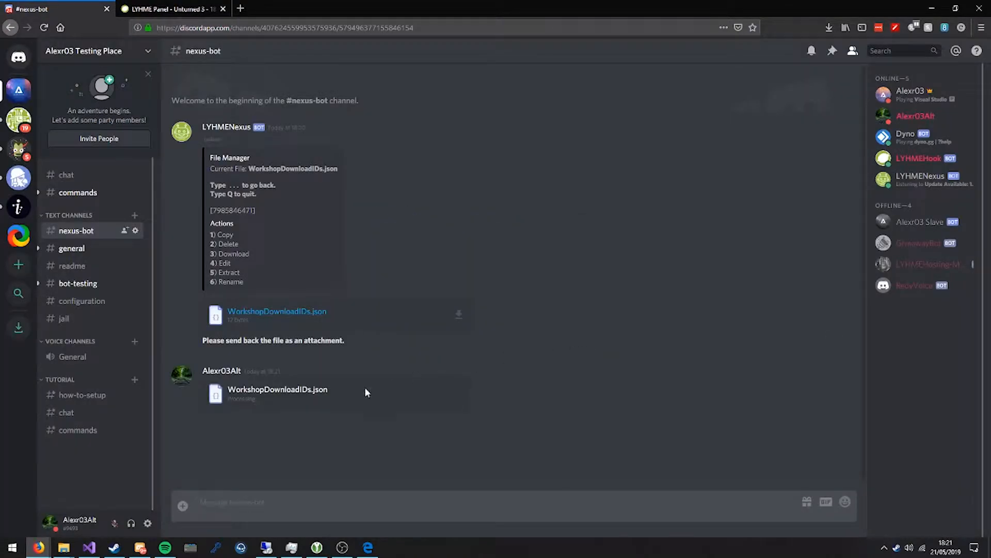
drag(197, 453, 413, 473)
click(327, 451)
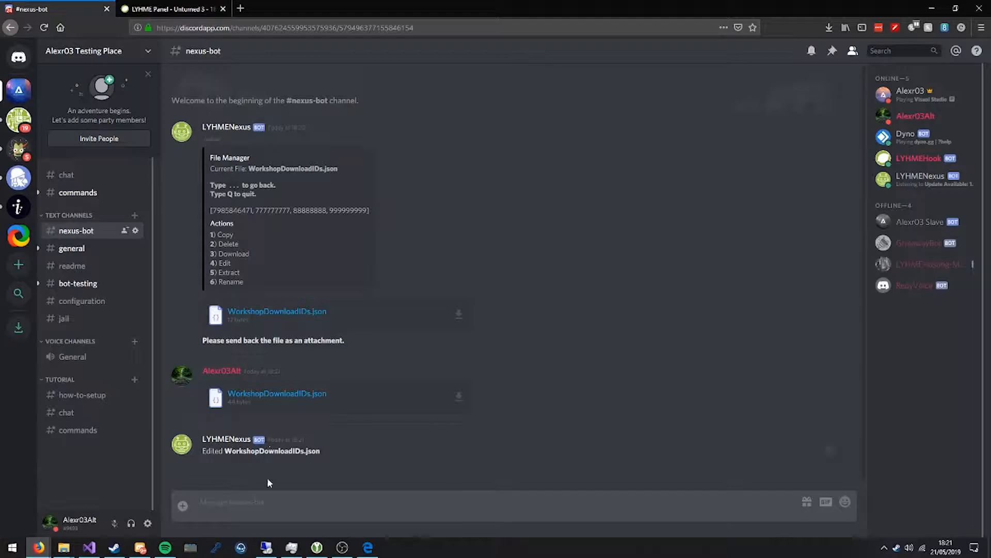
drag(210, 207, 379, 213)
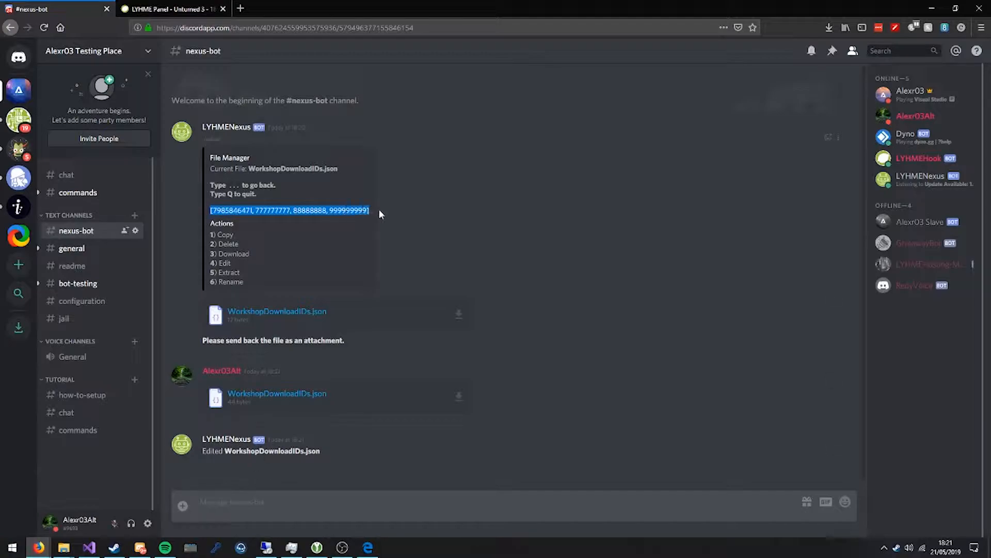
click(354, 258)
Reply "..." to leave the file, and reply "4" and "3" to browse into the Rocket folder's Plugins directory.
click(280, 501)
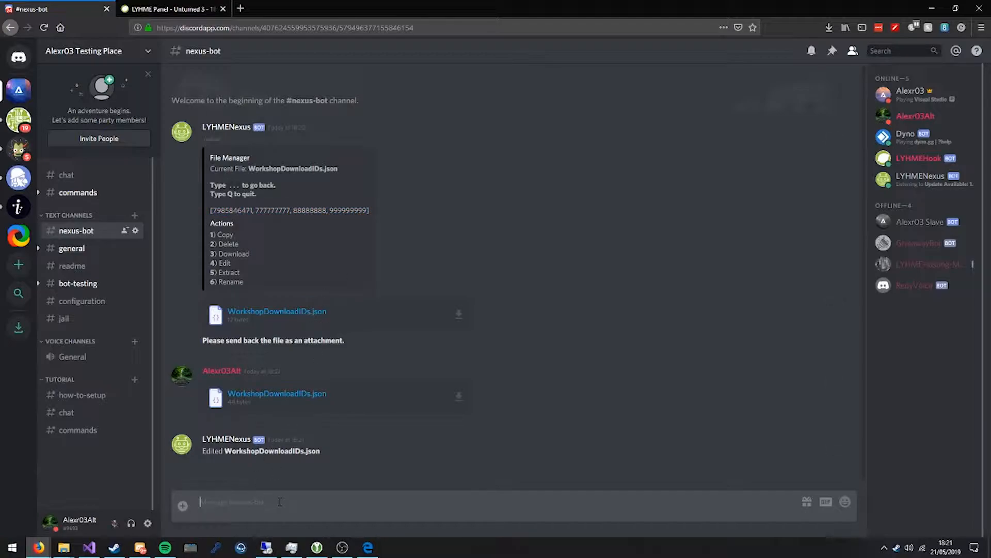
text(...)
key(Return)
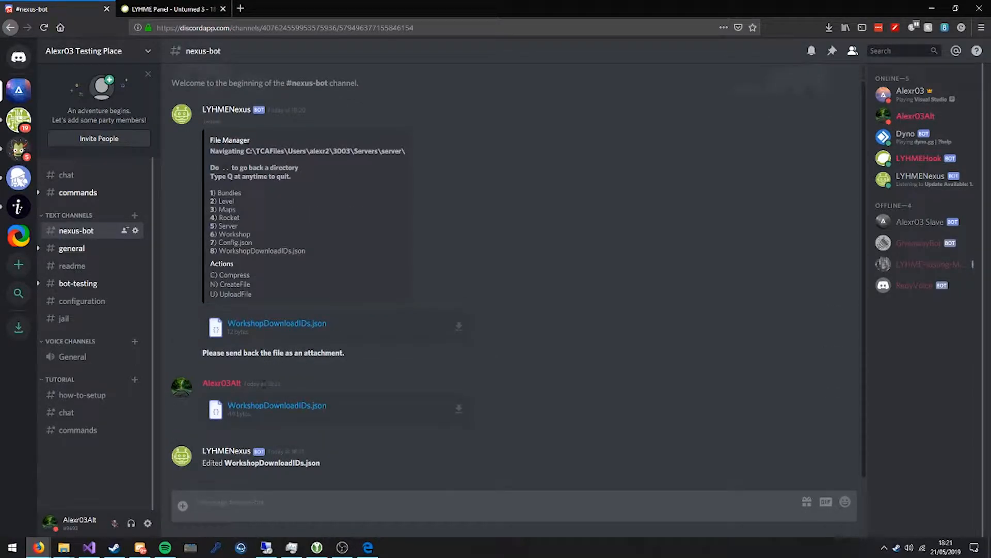
text(4)
key(Return)
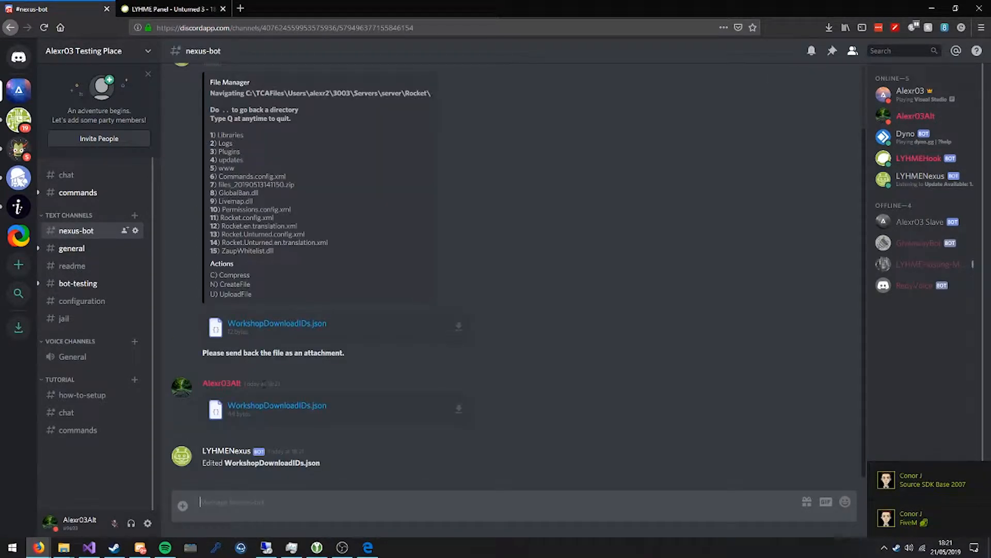
text(3)
key(Return)
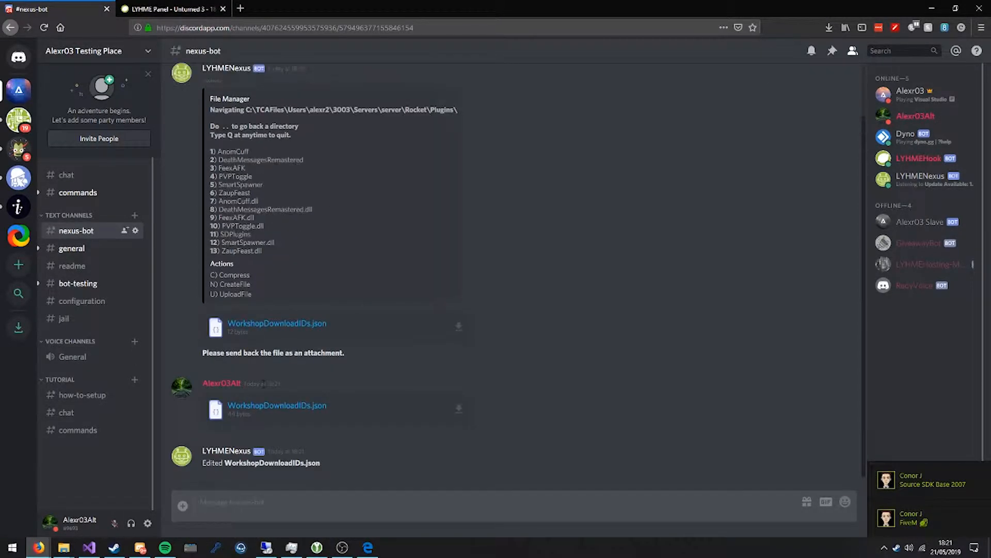
Reply "3" to view the FeexAFK plugin folder and return to the Plugins directory.
text(3)
key(Return)
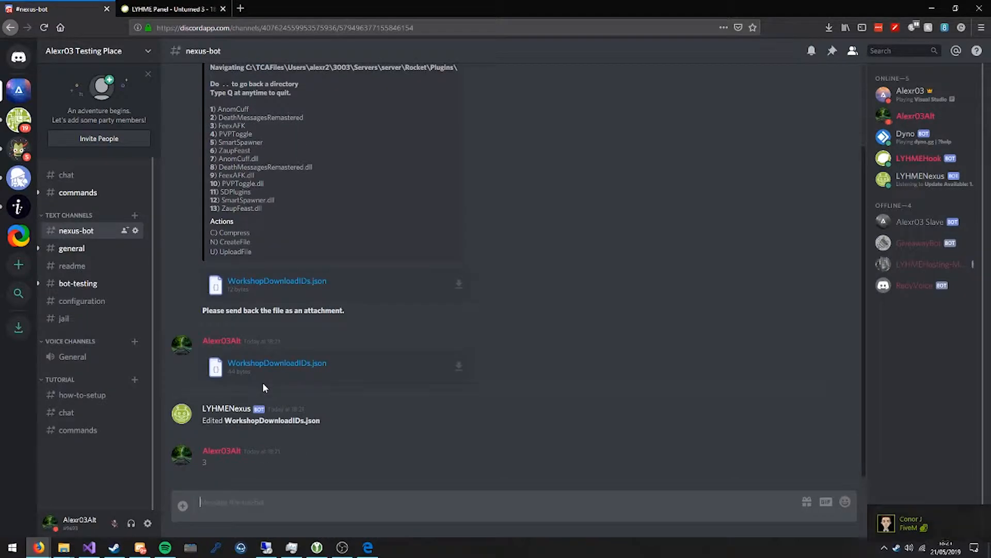
text(2)
key(Return)
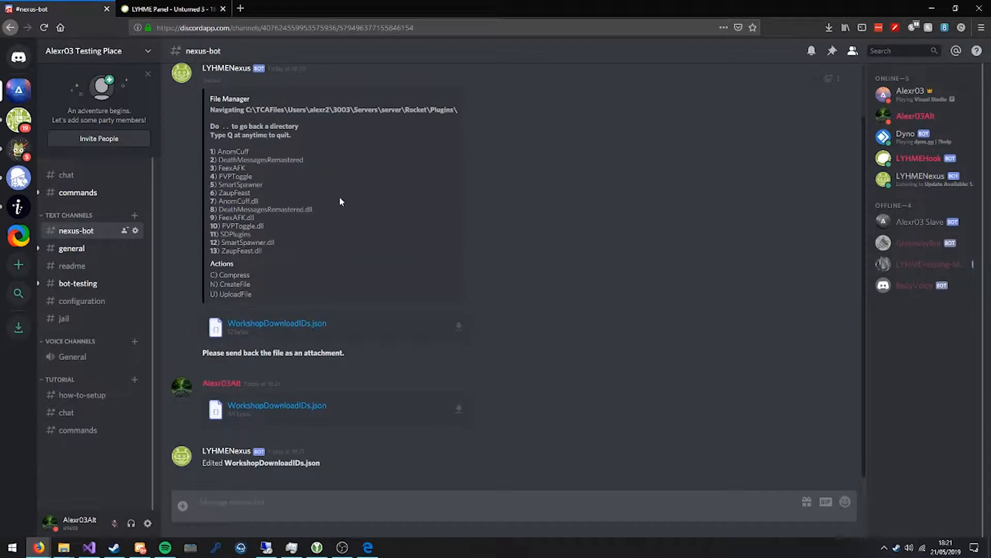
Clear the channel with "?purge 10" and send ";service" to bring up the server actions.
text(?purge 10)
key(Return)
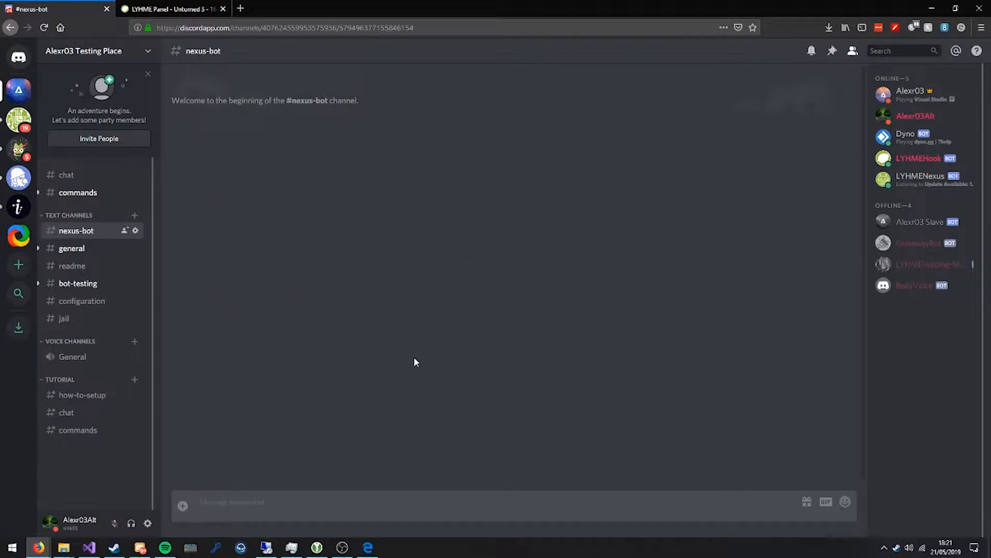
text(;service)
key(Return)
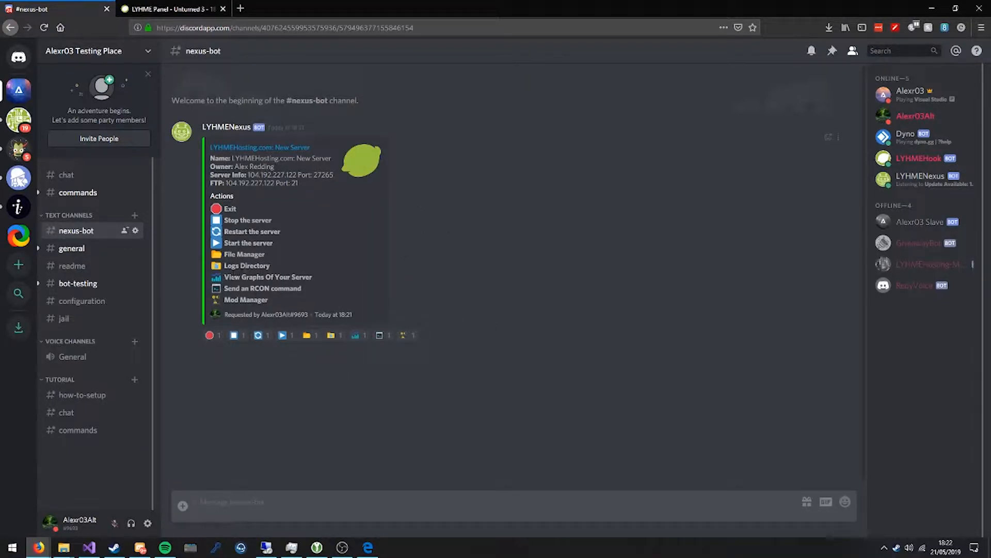
Choose the Logs Directory reaction, examine the listed Rocket logs and reply "1" to open Rocket.1551540044.log.
click(328, 337)
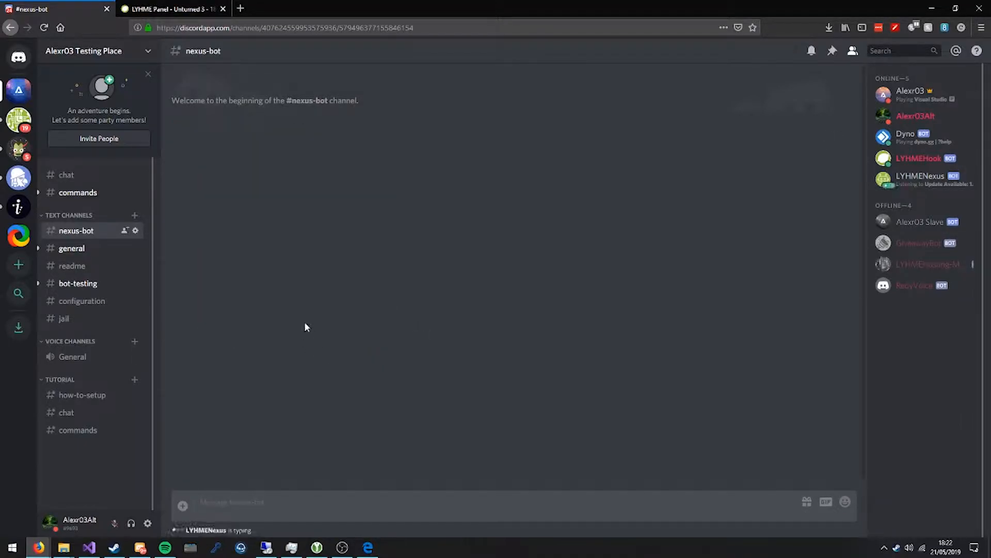
drag(208, 145, 491, 362)
click(491, 361)
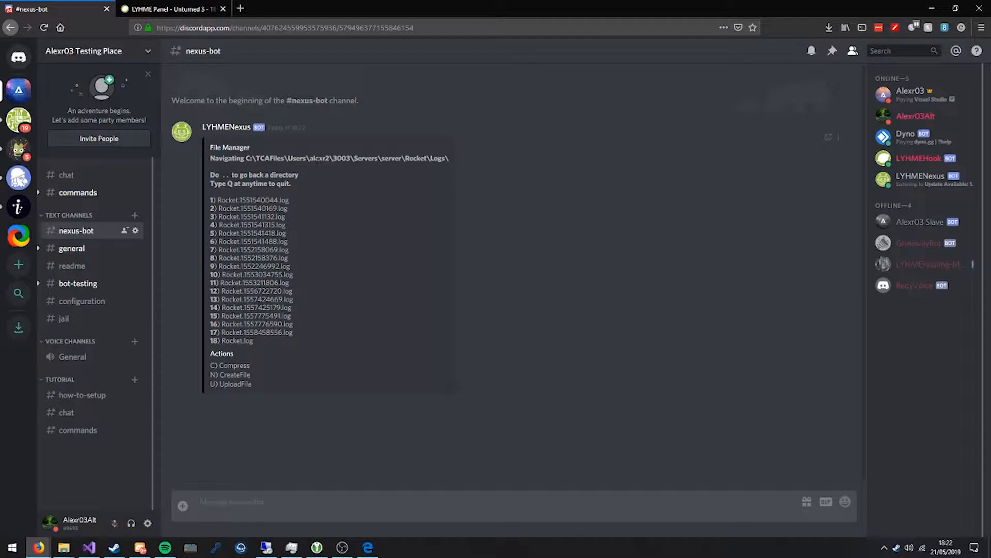
drag(275, 225, 286, 235)
click(241, 210)
drag(218, 197, 296, 208)
click(301, 200)
double_click(259, 201)
drag(217, 201, 278, 201)
click(316, 286)
text(1)
key(Return)
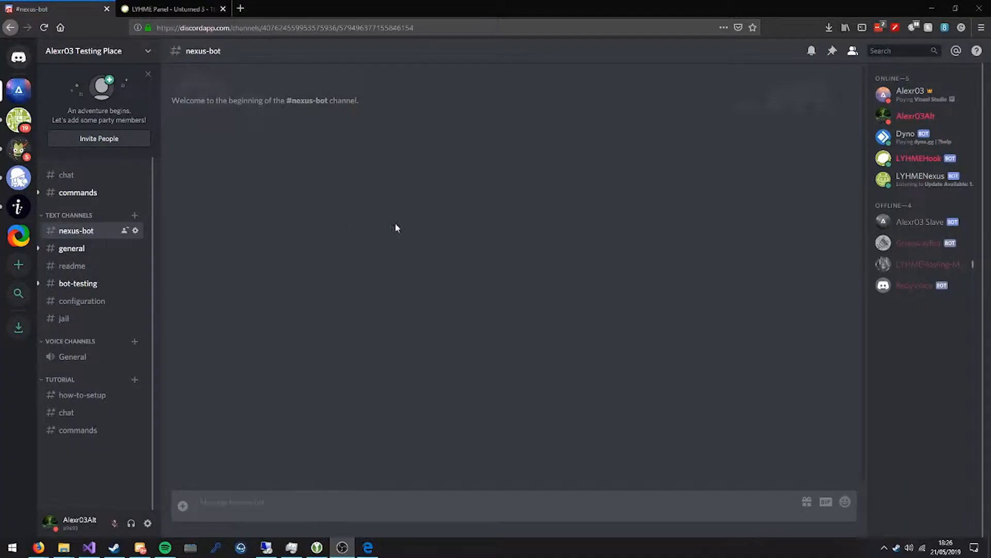
Switch to the LYHME Panel and open Rocket.config.xml from the server's configuration files in the text editor.
click(395, 223)
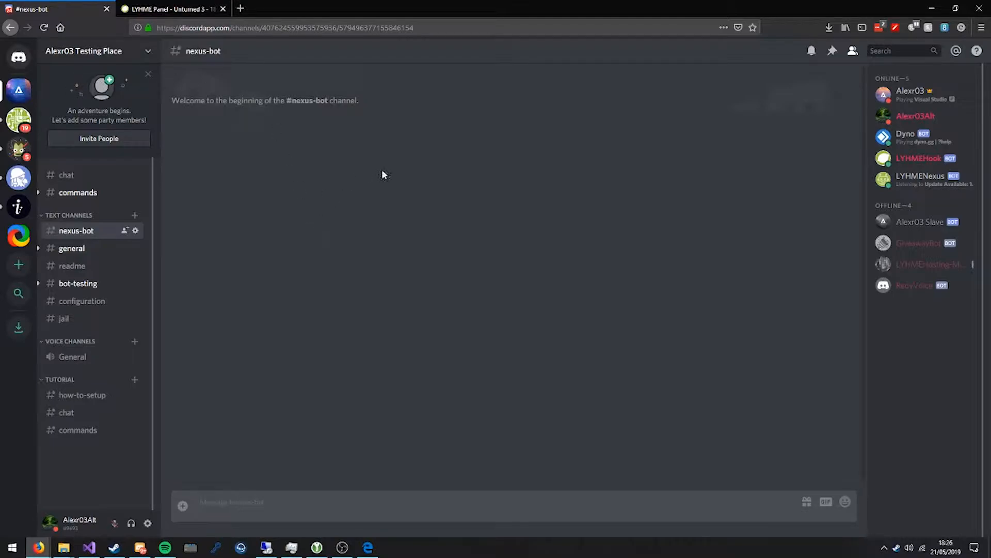
click(213, 6)
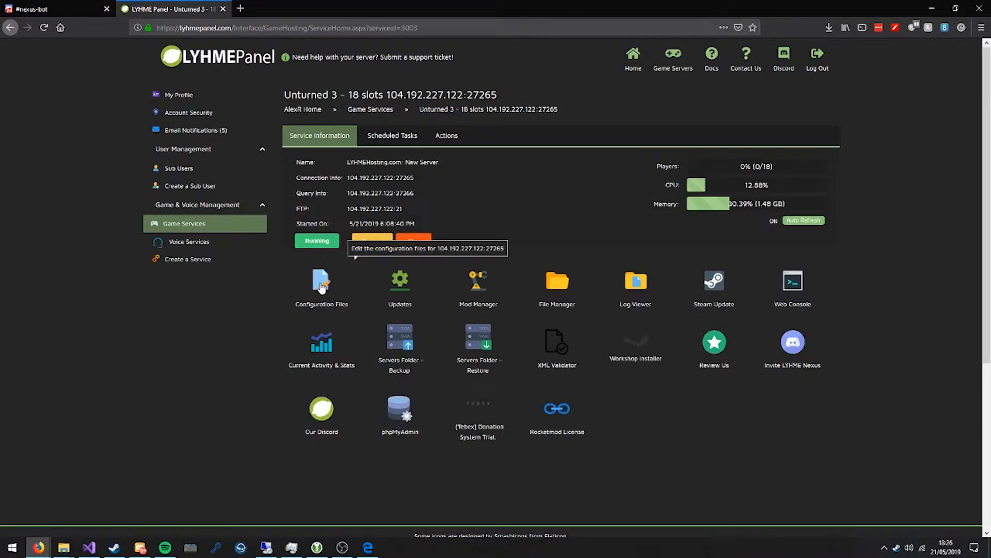
click(317, 292)
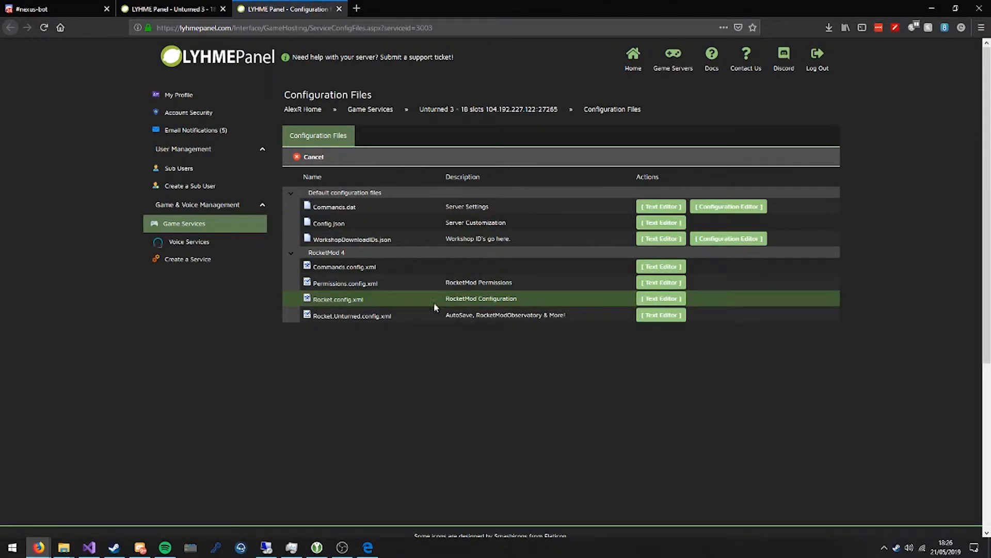
click(664, 298)
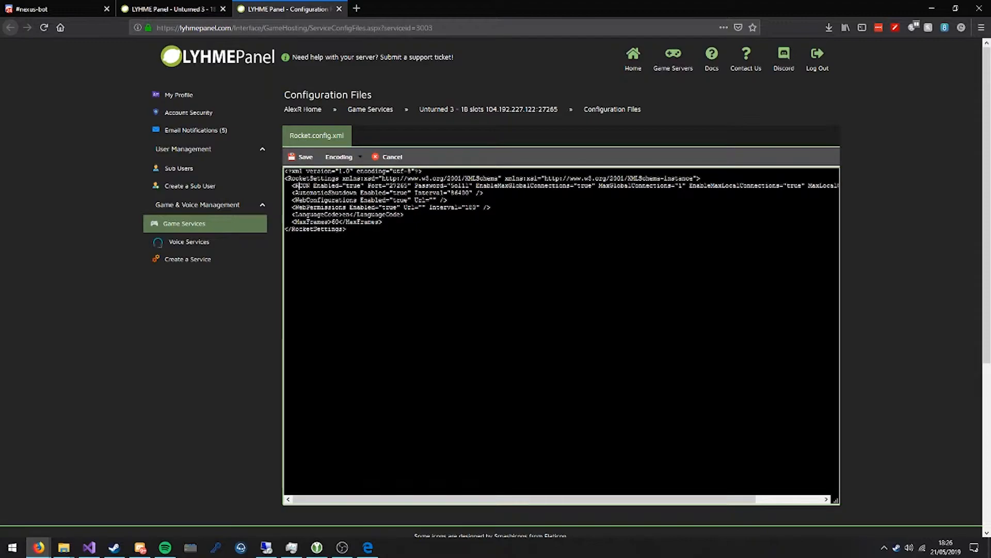
Check the RCON Enabled, Port and Password settings in Rocket.config.xml, and close the configuration files page.
double_click(353, 186)
double_click(405, 186)
mouse_move(549, 110)
double_click(460, 186)
middle_click(261, 7)
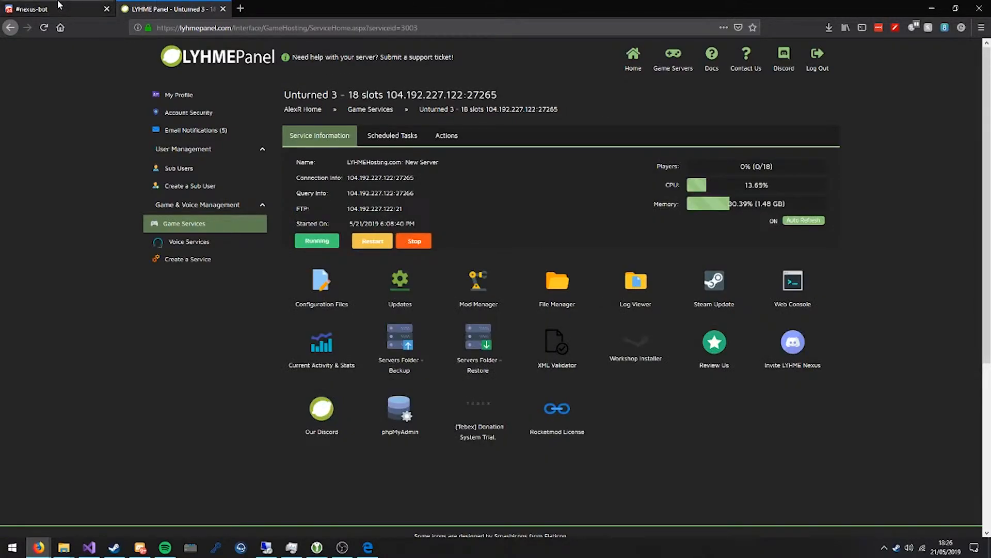
Return to the nexus-bot channel in Discord and send ";service".
click(32, 9)
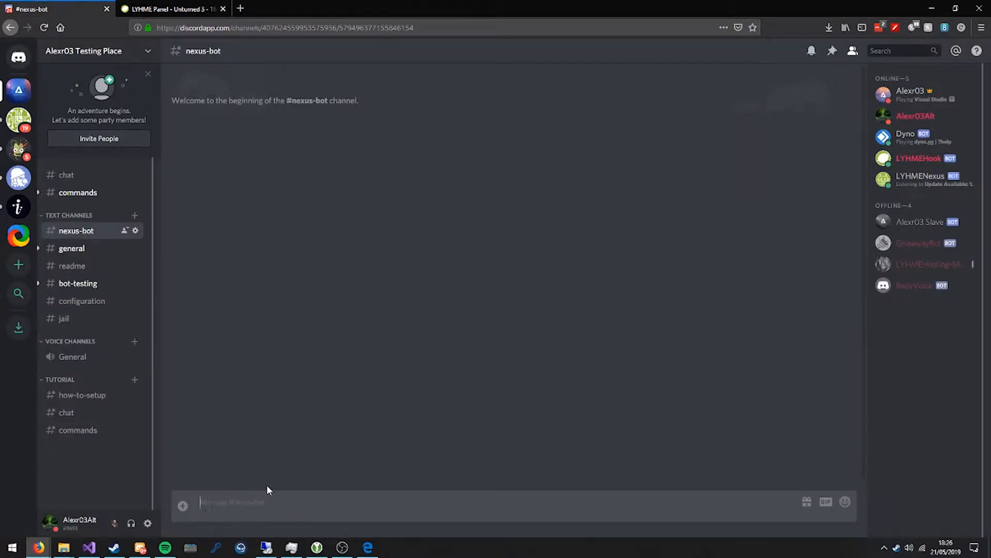
text(a)
text(ervice)
key(Return)
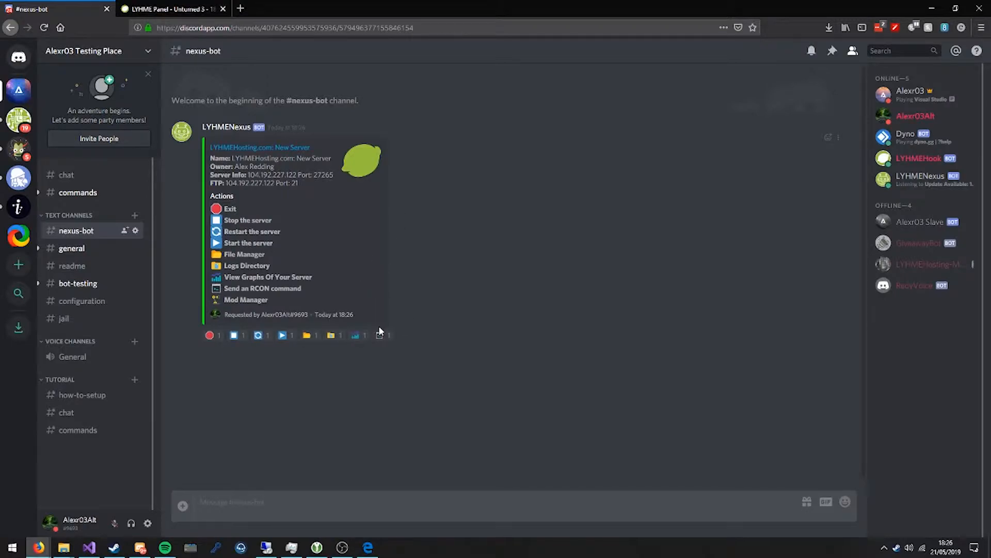
Choose the reaction for sending an RCON command, send "day" and examine the output returned by the server.
click(383, 336)
text(dey)
key(Return)
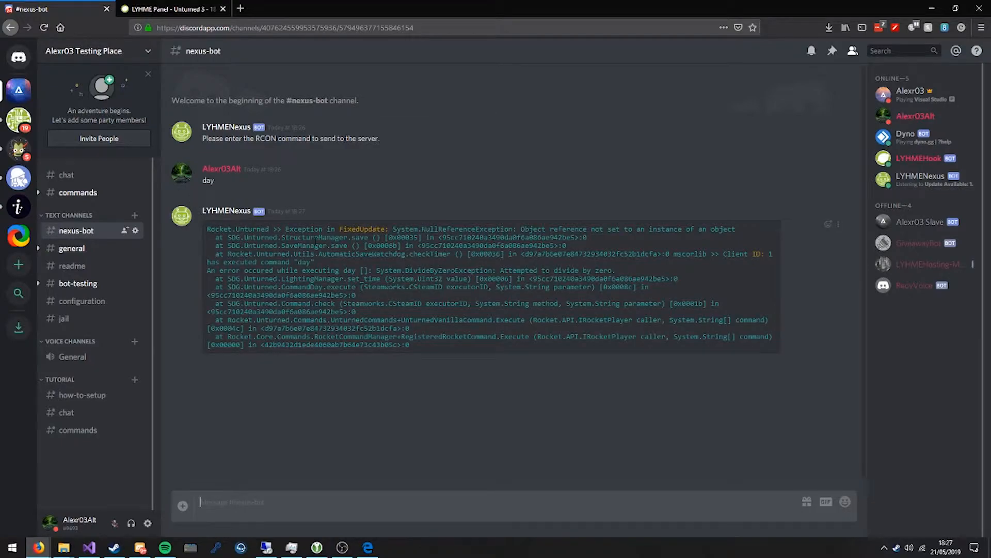
drag(206, 228, 393, 287)
click(407, 263)
drag(316, 262, 206, 263)
click(205, 265)
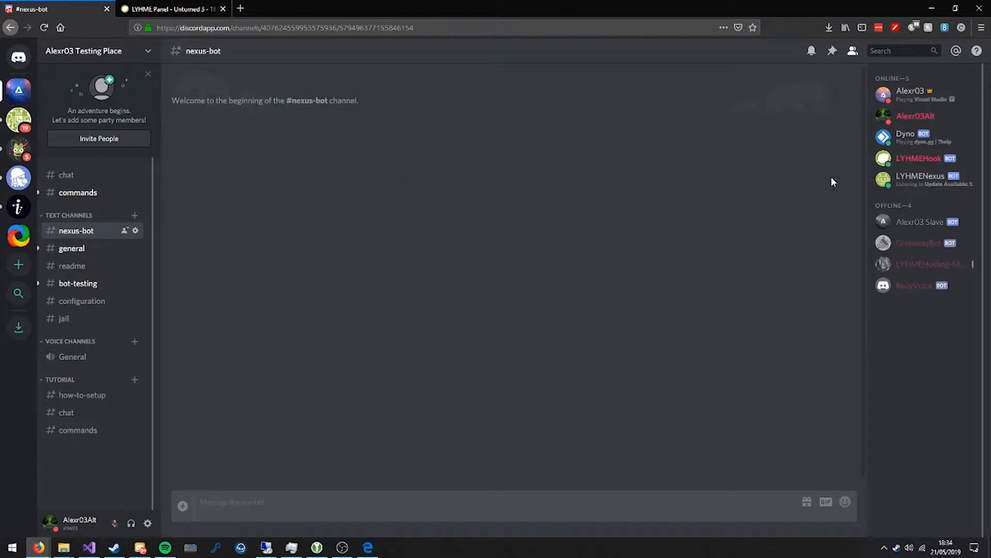
Look at the LYHMENexus bot's profile, close it and request the server actions again with ";service".
click(916, 184)
click(672, 268)
text(;mods)
key(Return)
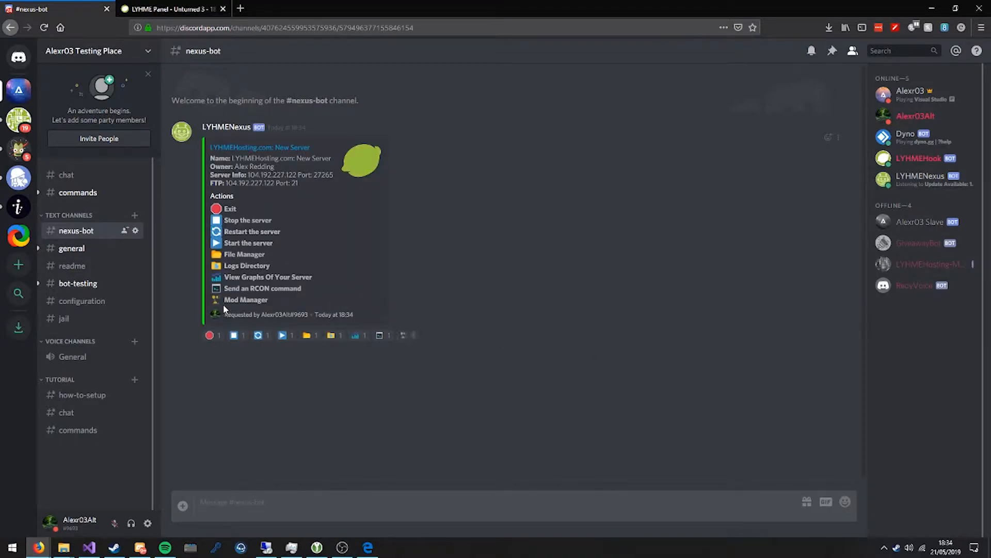
Choose the Mod Manager reaction and look through the alphabetical list of mod categories.
drag(225, 300, 260, 301)
click(405, 335)
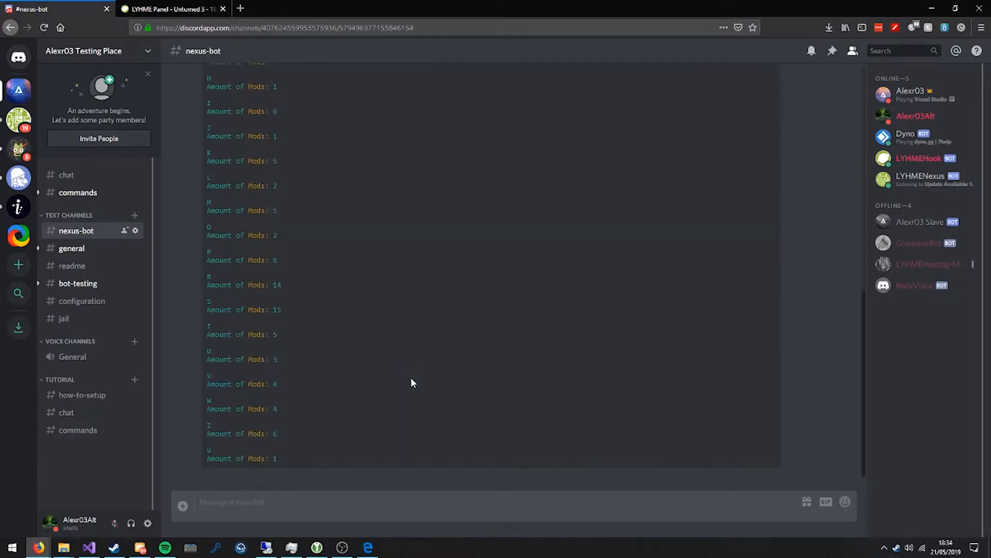
scroll(289, 258, up, 6)
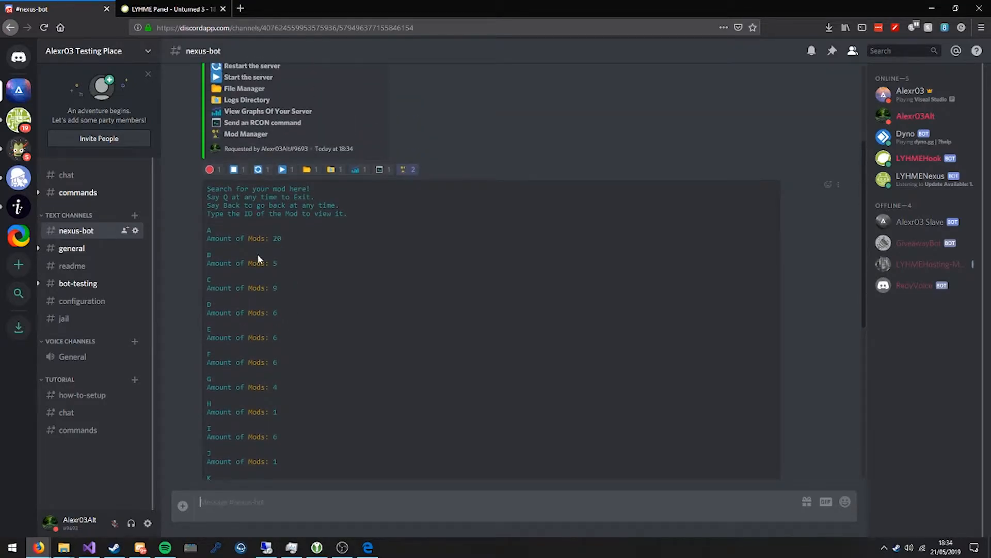
scroll(220, 271, down, 6)
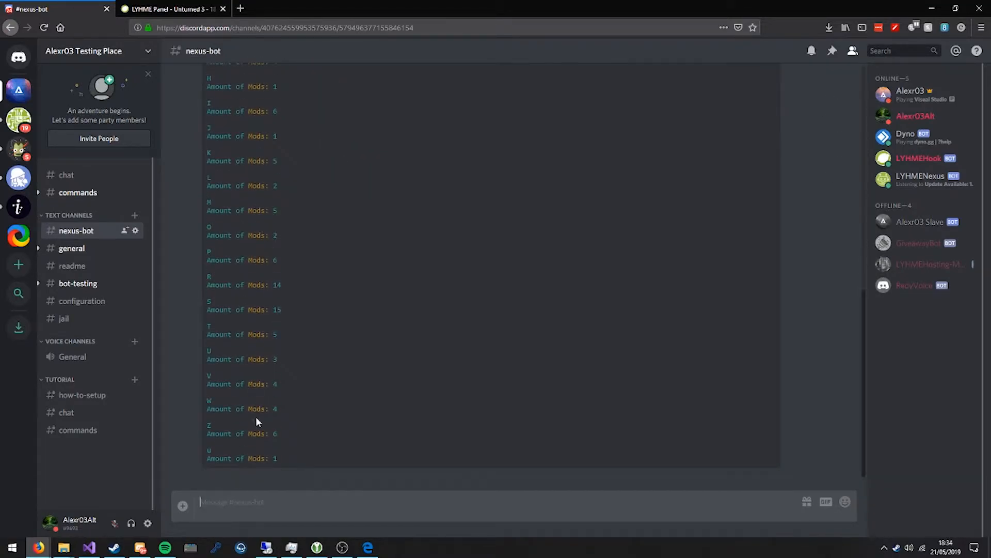
Look over the mod counts per letter, and search the Mod Manager for "event".
scroll(234, 205, up, 4)
double_click(209, 273)
click(215, 273)
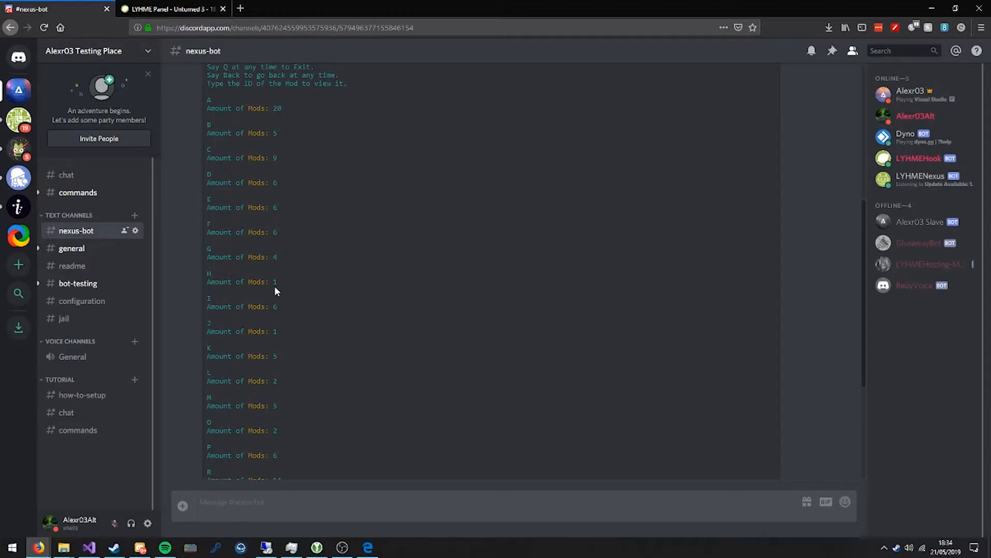
scroll(217, 311, down, 3)
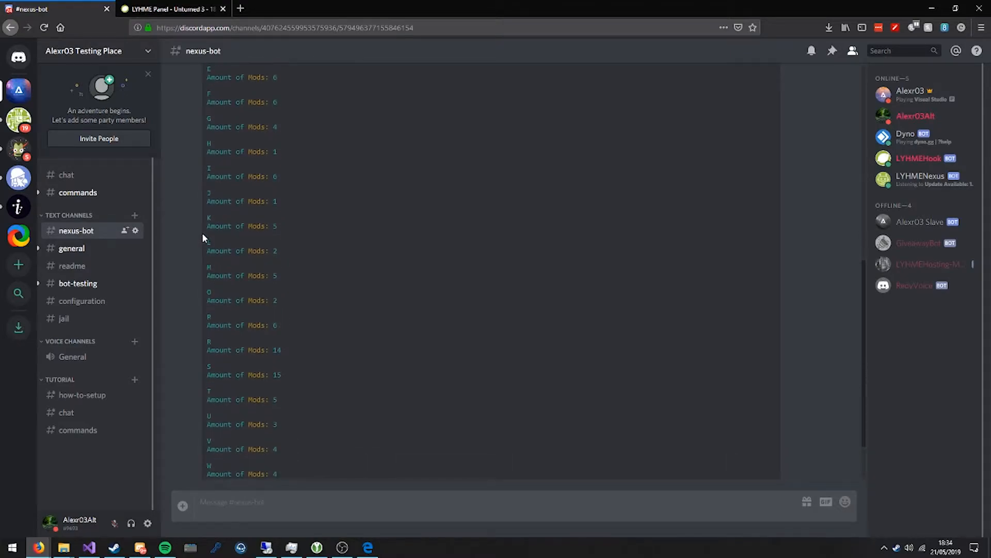
drag(280, 226, 268, 226)
scroll(285, 408, down, 2)
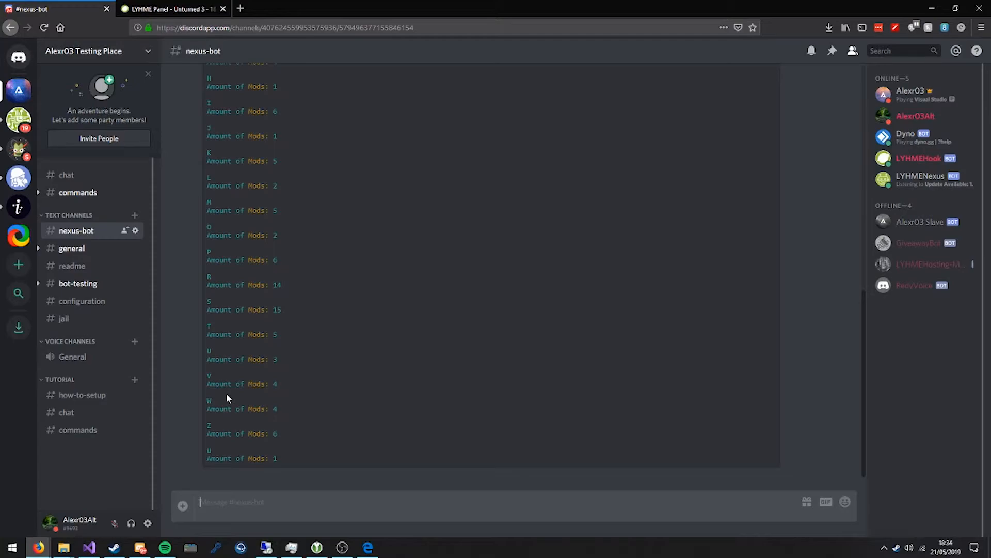
text(event)
key(Return)
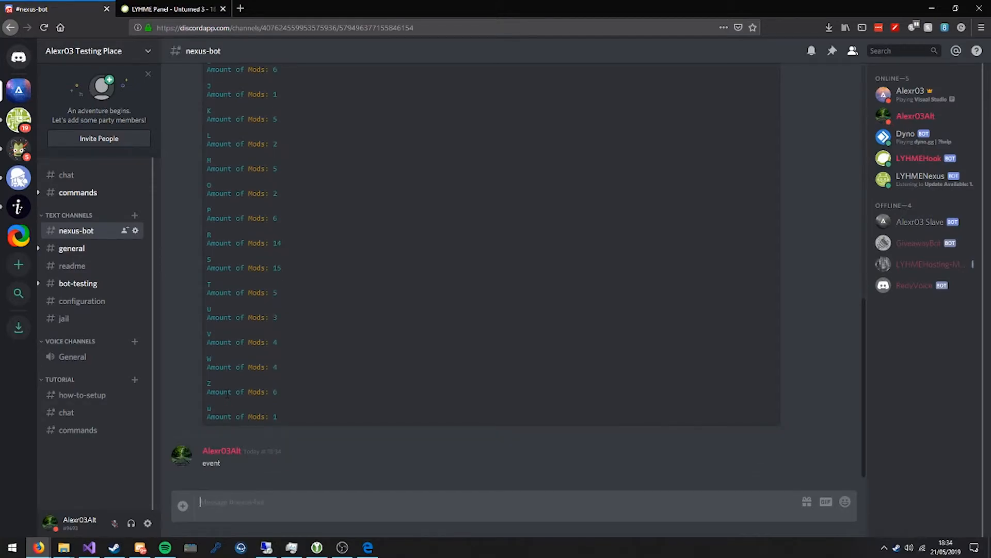
Examine the mods matching the search and open EventManager.dll by sending its ID, "224".
drag(245, 410, 207, 396)
click(301, 440)
click(281, 417)
click(259, 470)
click(344, 412)
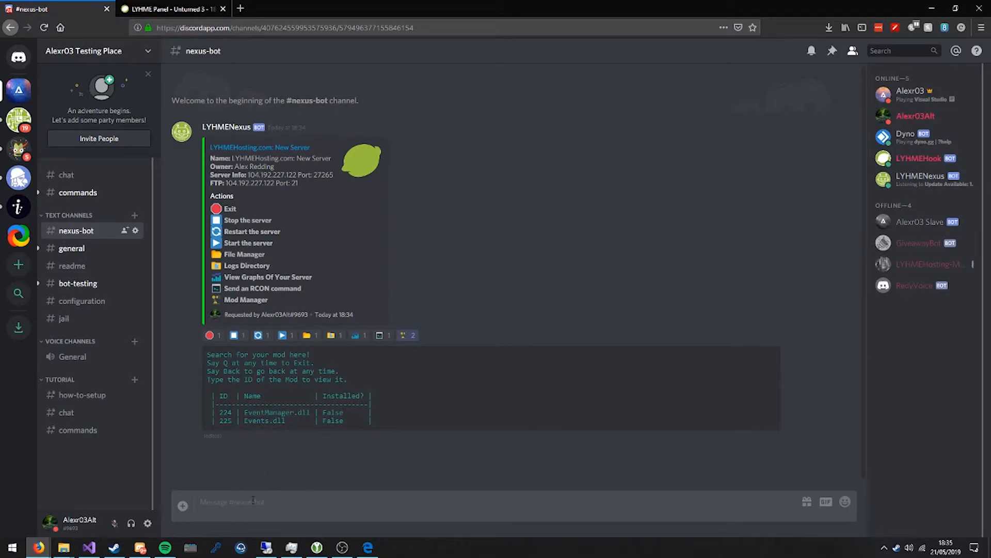
text(224)
key(Return)
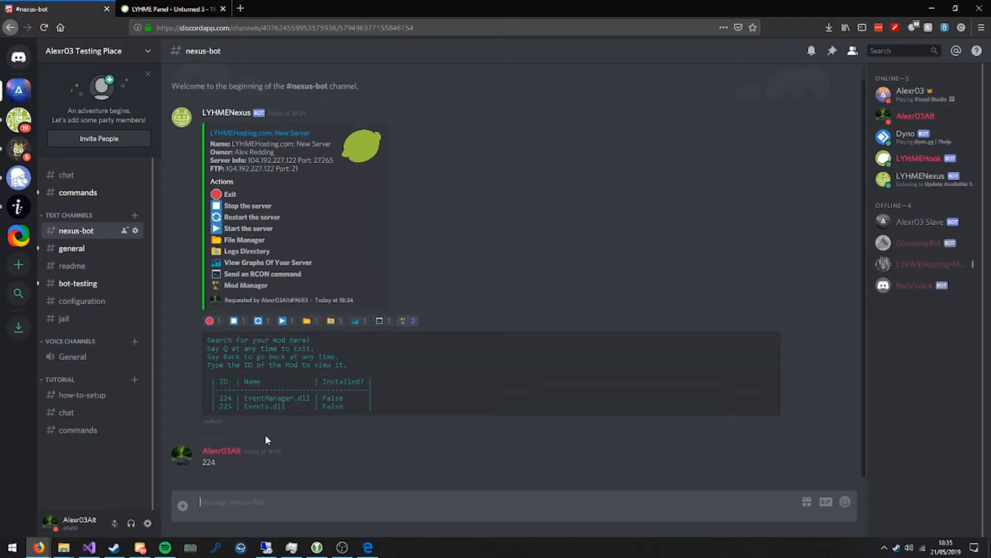
Choose the install reaction for EventManager.dll and check the installation status message.
drag(210, 428, 263, 435)
click(310, 444)
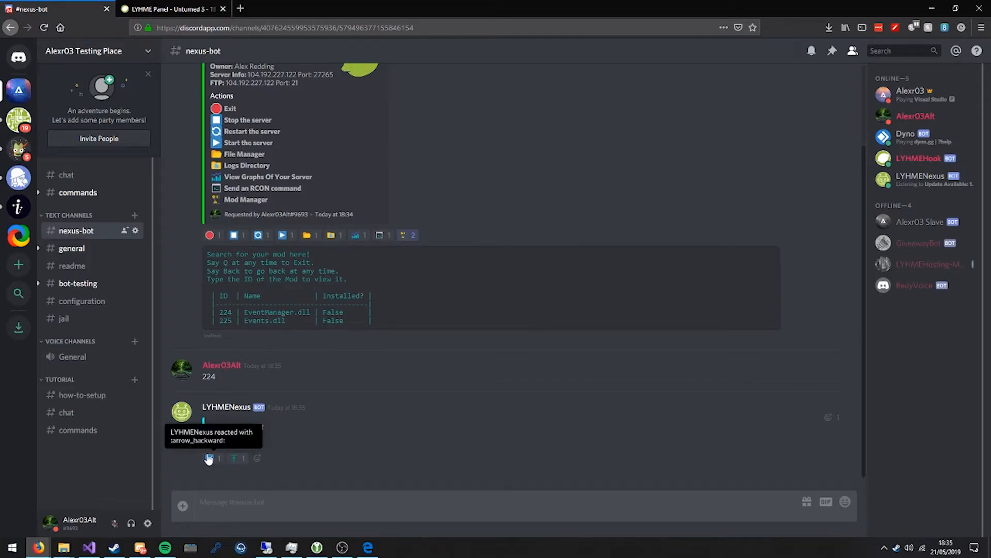
click(239, 459)
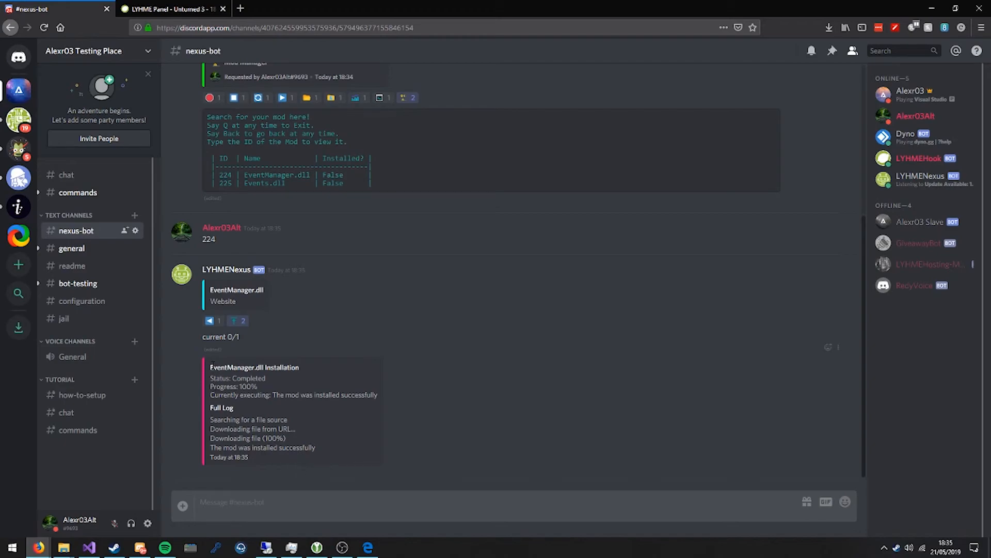
drag(233, 379, 378, 396)
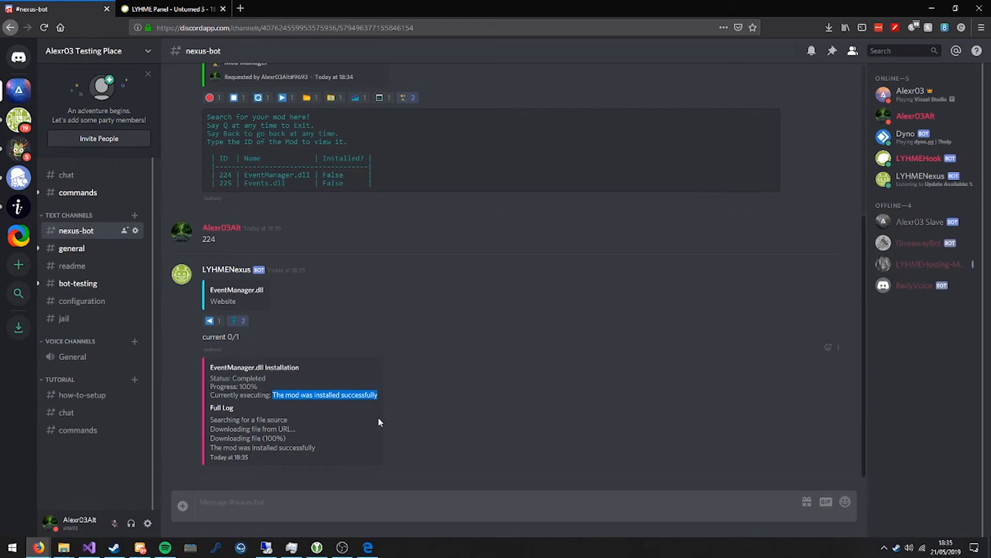
click(333, 407)
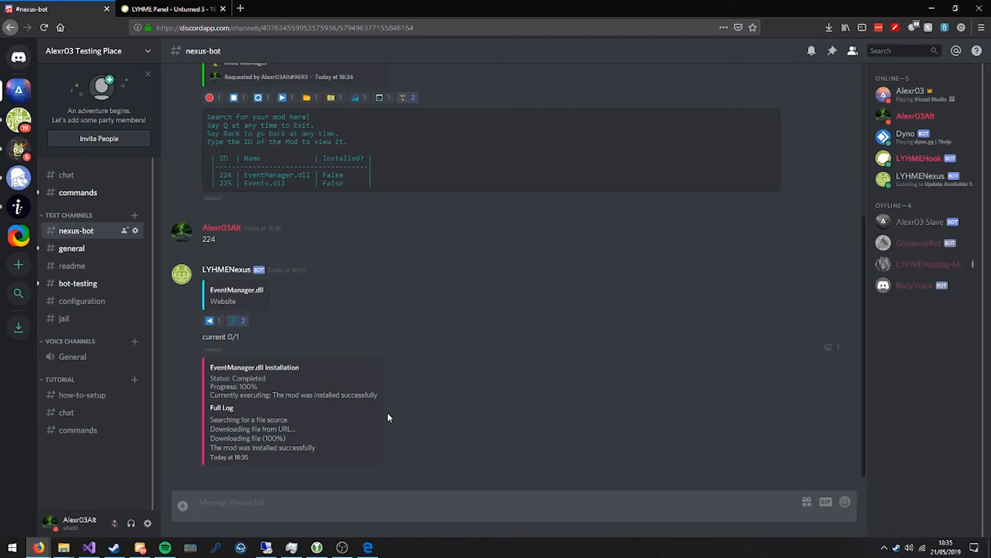